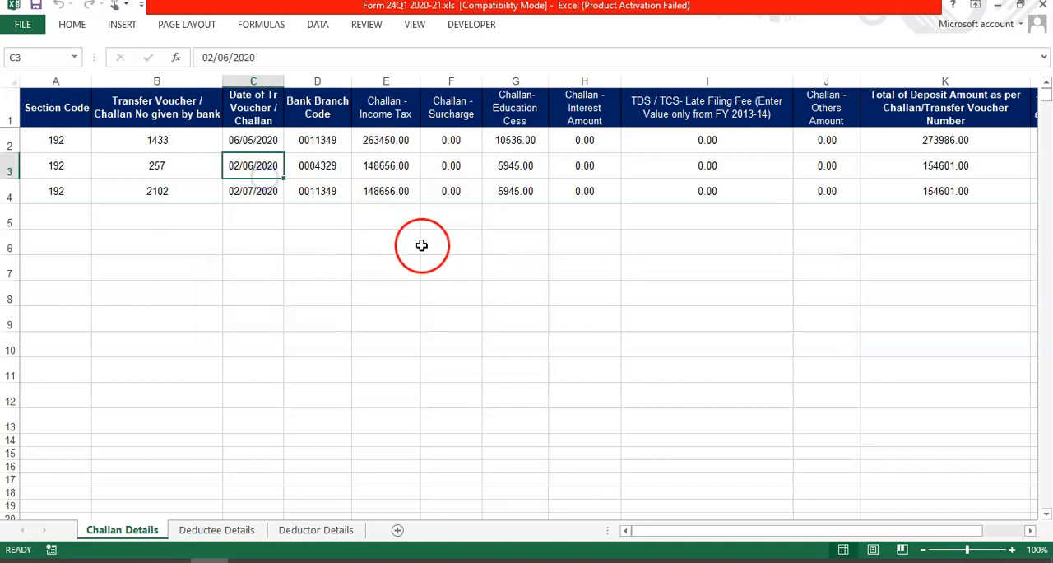
Step: Open the Deductor Details sheet and review the deductor's TAN, PAN, name, address, contact and status entries
left_click(303, 290)
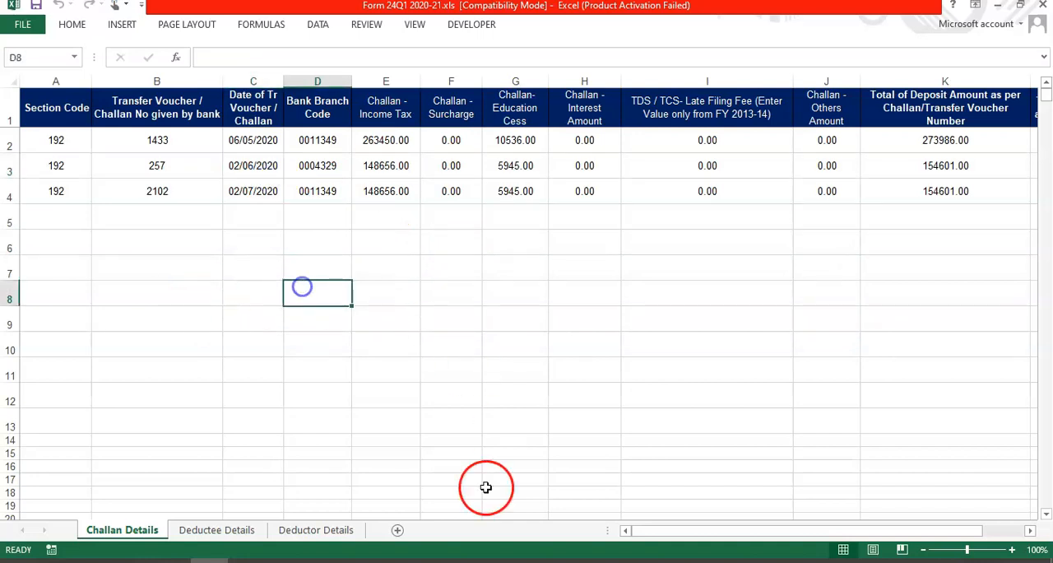
left_click(224, 530)
left_click(319, 530)
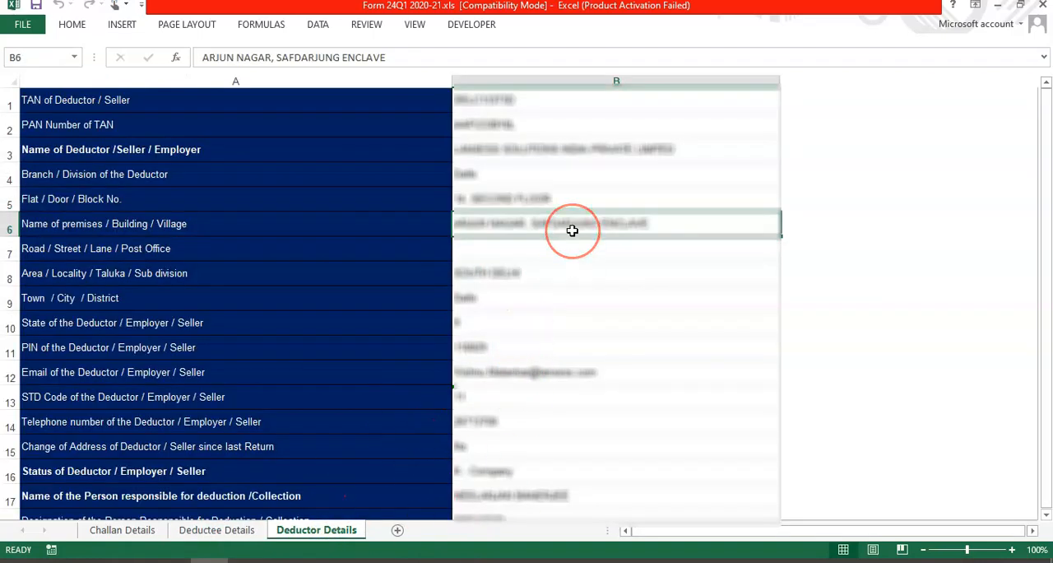
left_click_drag(534, 99, 559, 501)
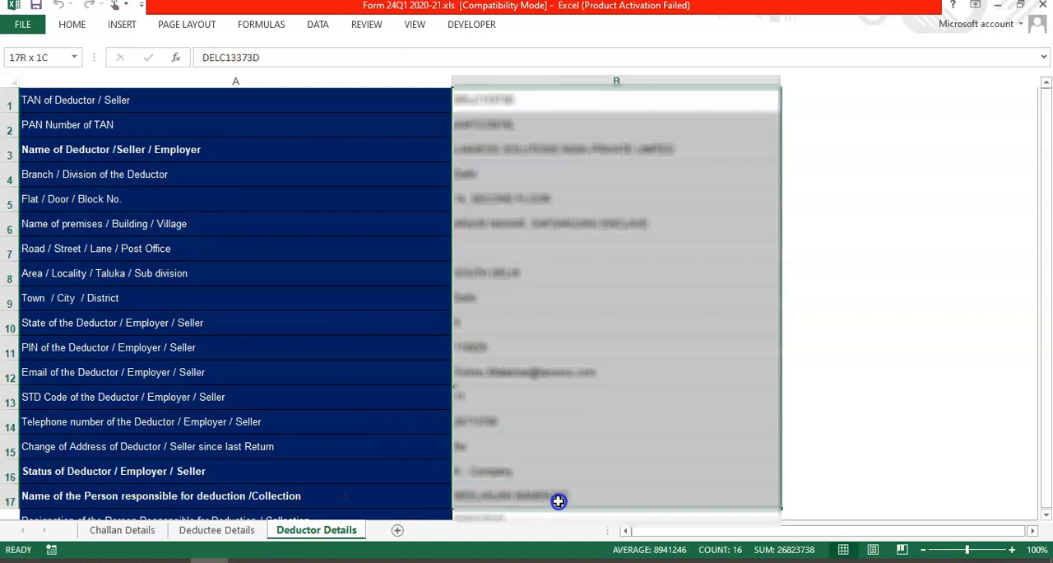
left_click(562, 280)
left_click_drag(552, 101, 554, 470)
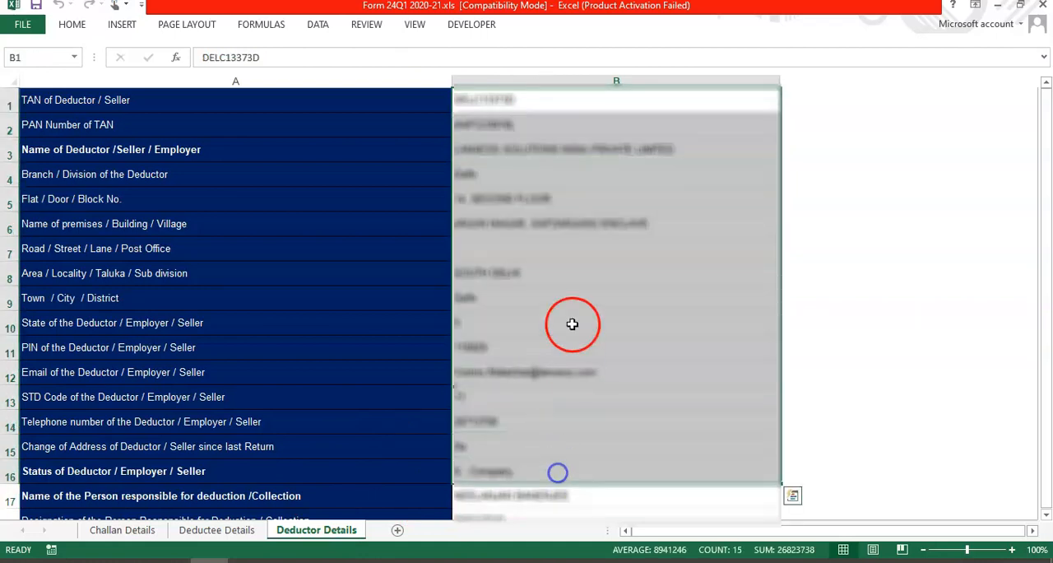
left_click(643, 188)
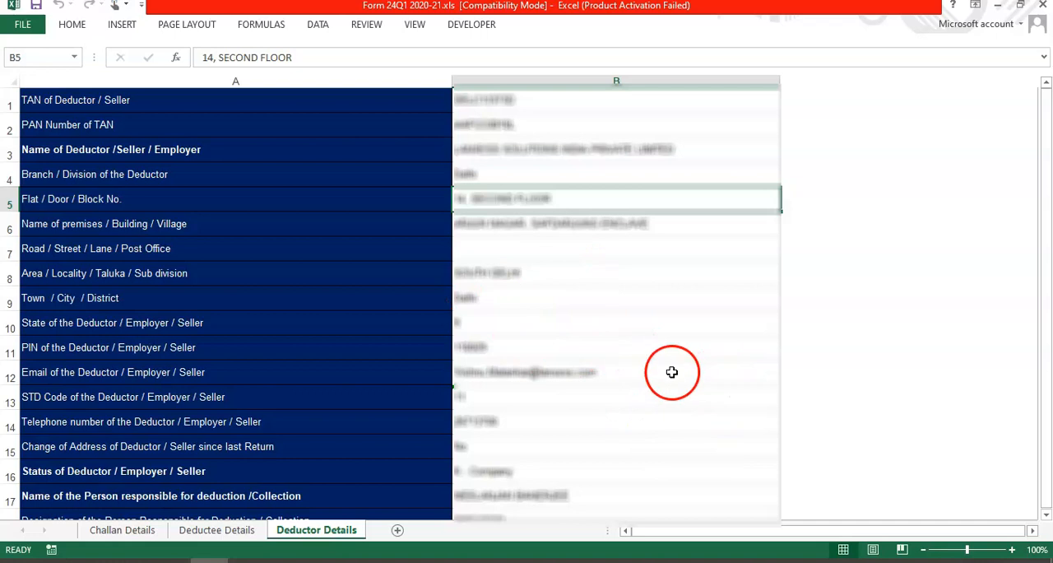
Step: Examine the details of the person responsible for deduction, from name and designation to PAN
scroll(668, 373, "down", 5)
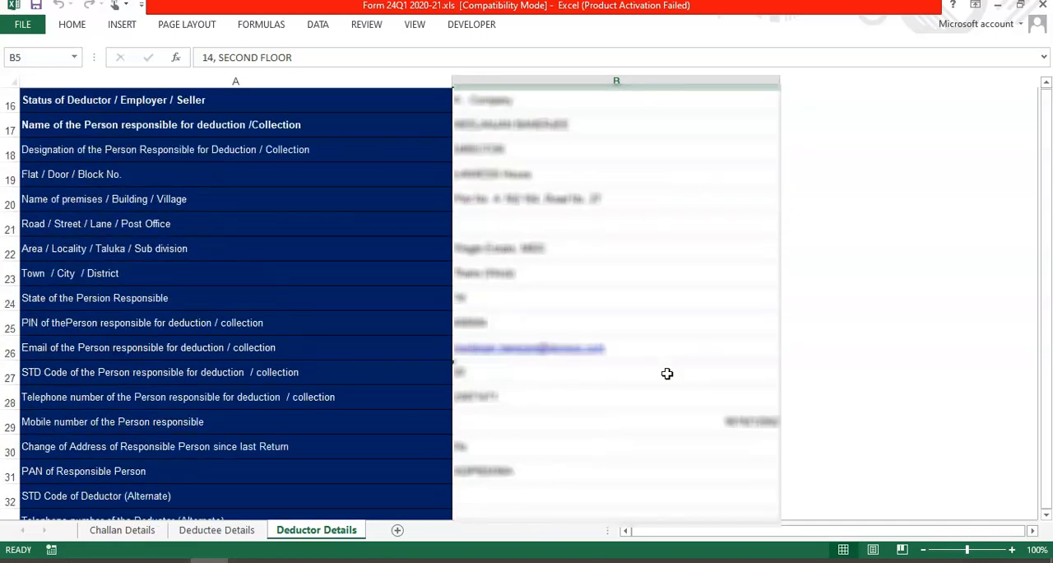
left_click_drag(555, 127, 582, 460)
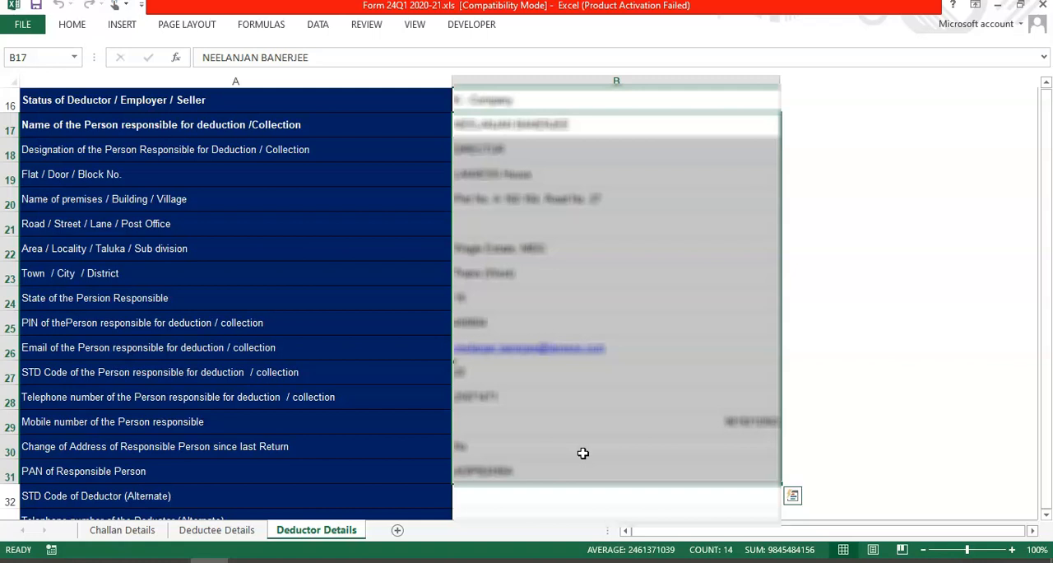
scroll(630, 349, "up", 5)
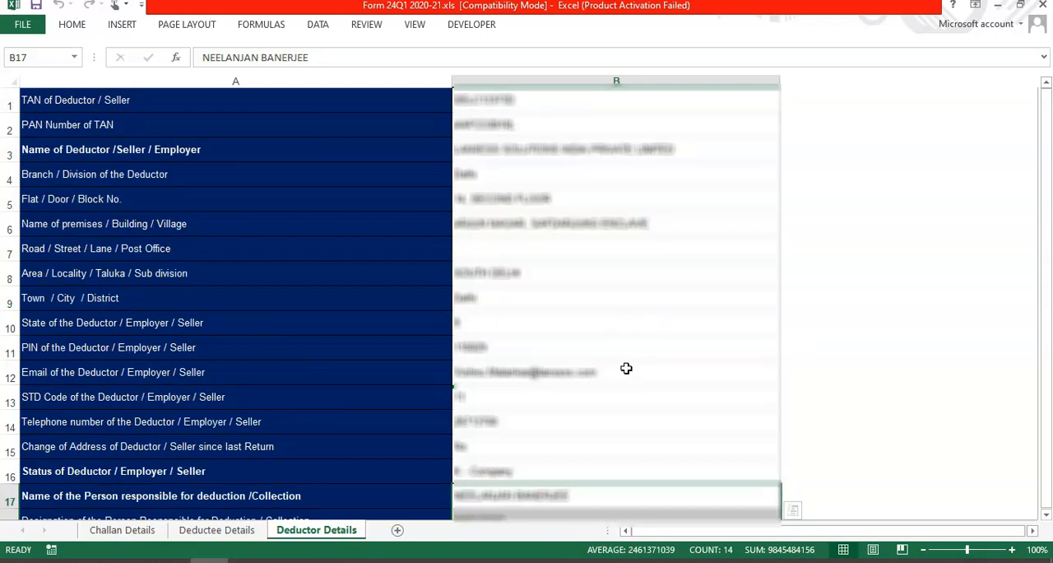
Step: Go through the whole Deductor Details list again, down to the alternate contact, AIN and GSTN fields
left_click(518, 243)
scroll(658, 389, "down", 3)
left_click_drag(557, 272, 567, 494)
left_click(600, 173)
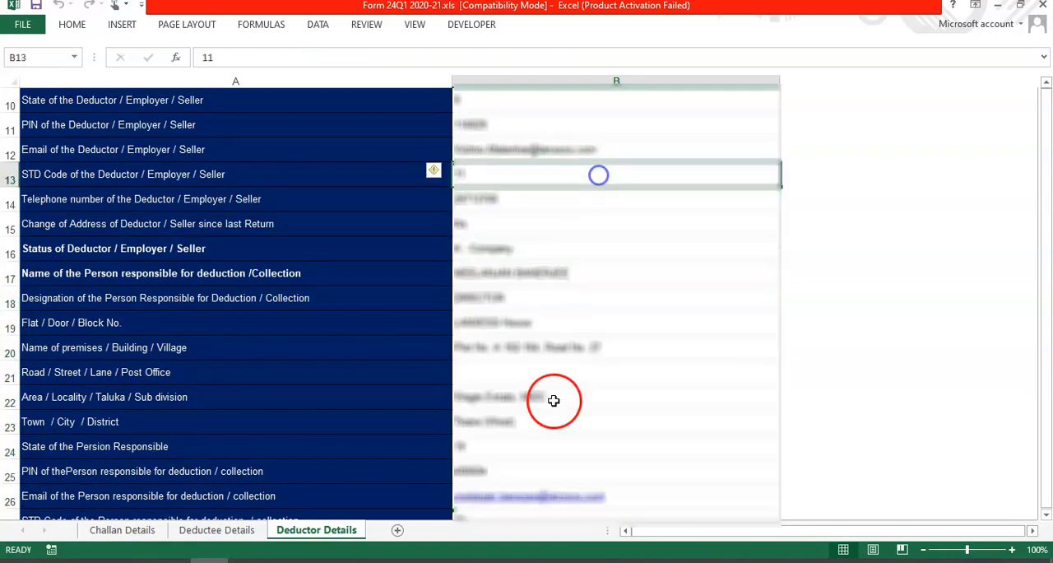
left_click(560, 427)
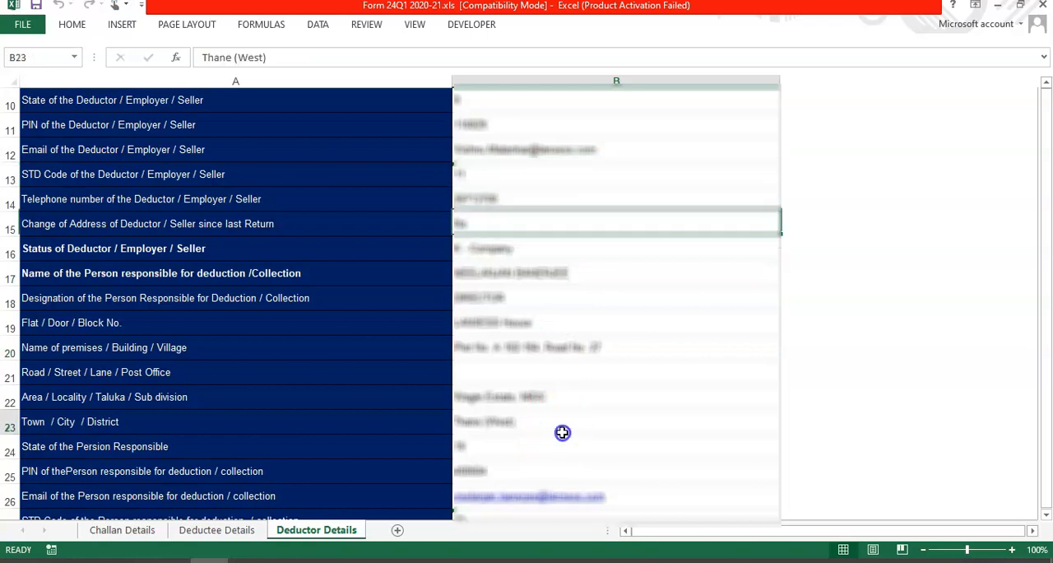
scroll(536, 457, "down", 5)
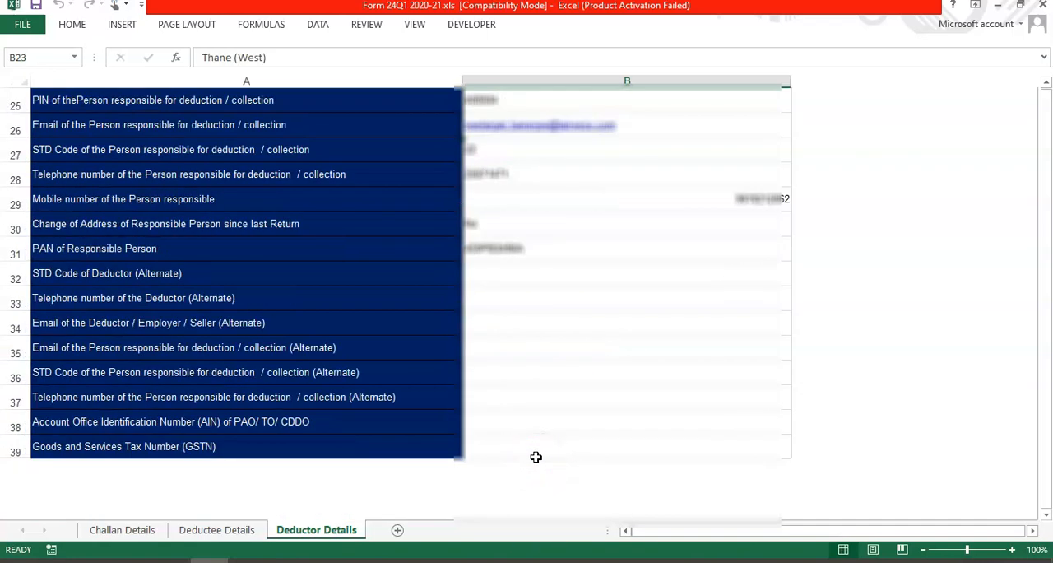
scroll(640, 334, "up", 7)
left_click_drag(609, 198, 571, 486)
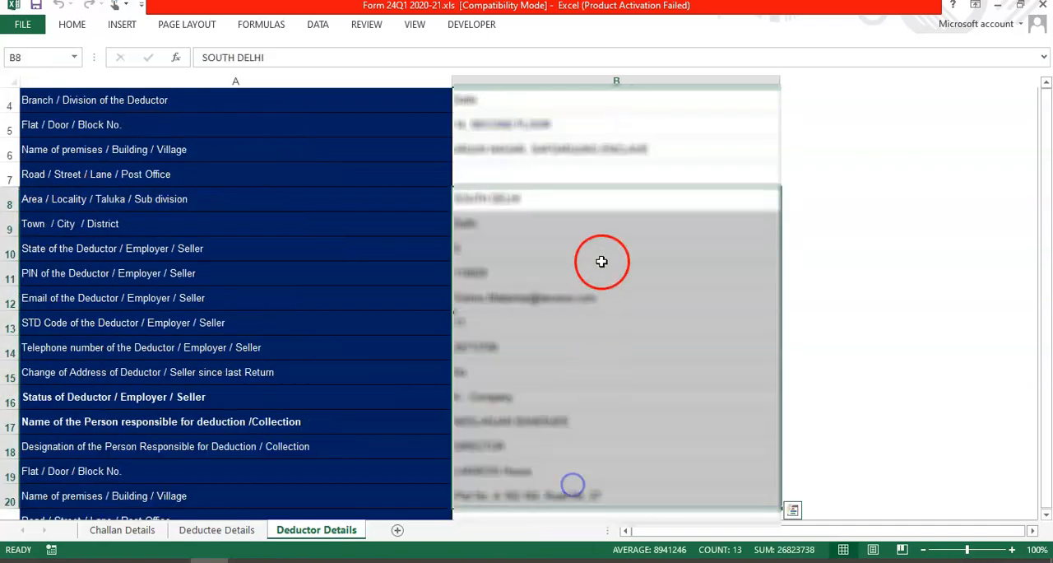
left_click(603, 261)
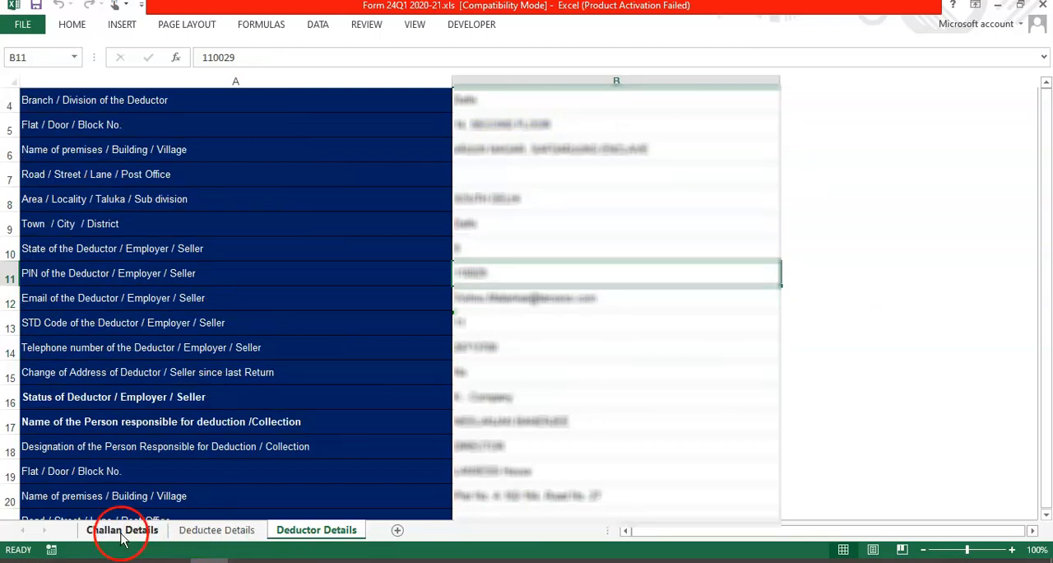
Step: On the Challan Details sheet, check the first challan's total deposit, section code, challan number, date and bank branch code
left_click(116, 533)
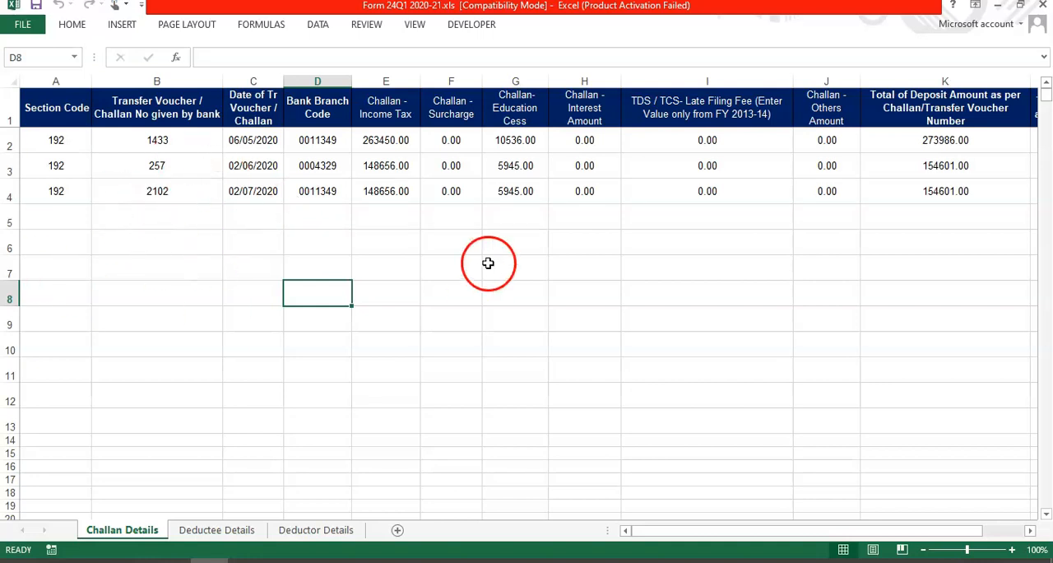
left_click(922, 138)
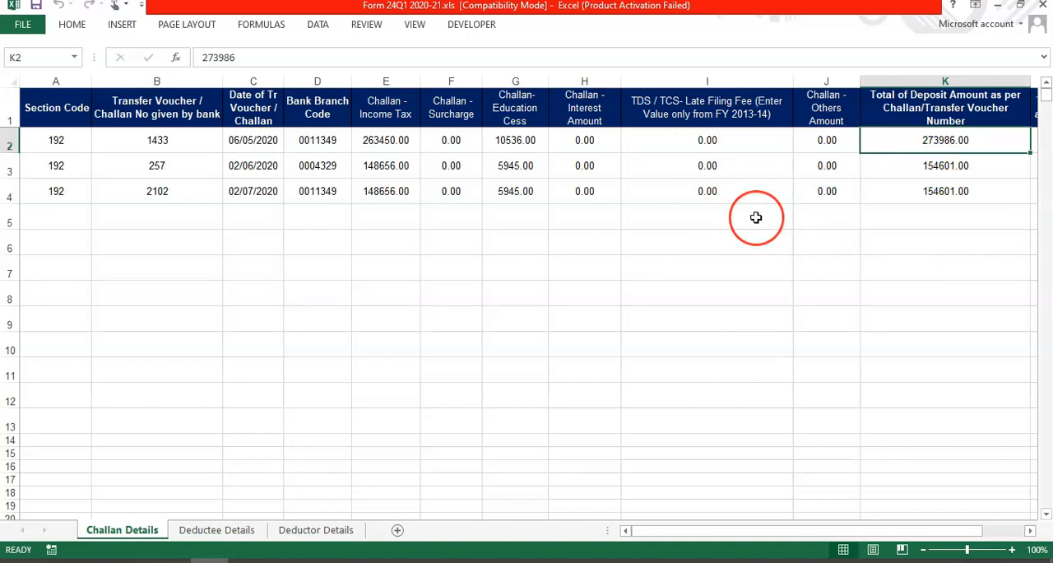
left_click(56, 138)
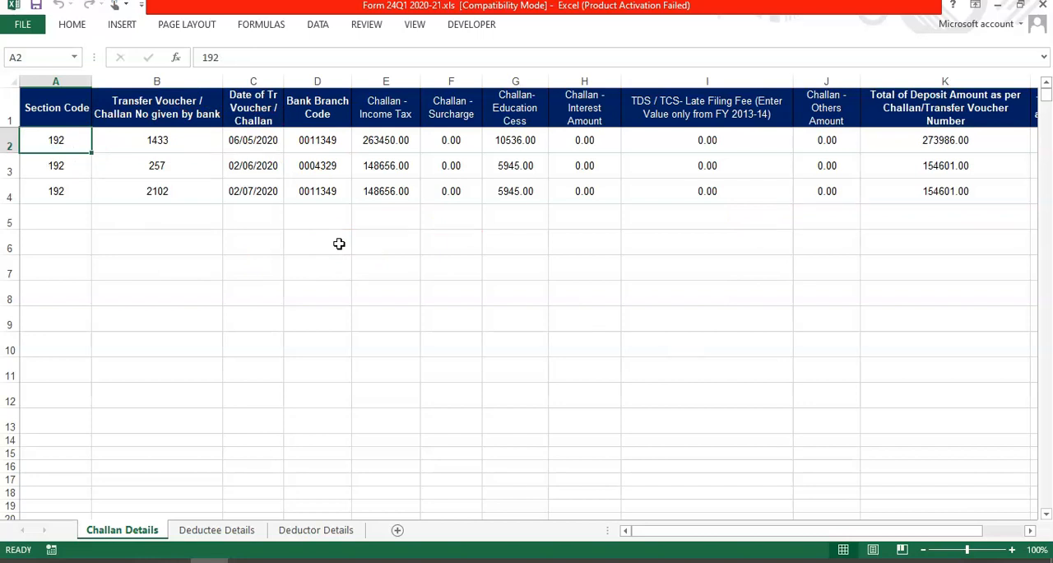
left_click(160, 140)
left_click(164, 259)
left_click(65, 139)
left_click(188, 216)
left_click(187, 146)
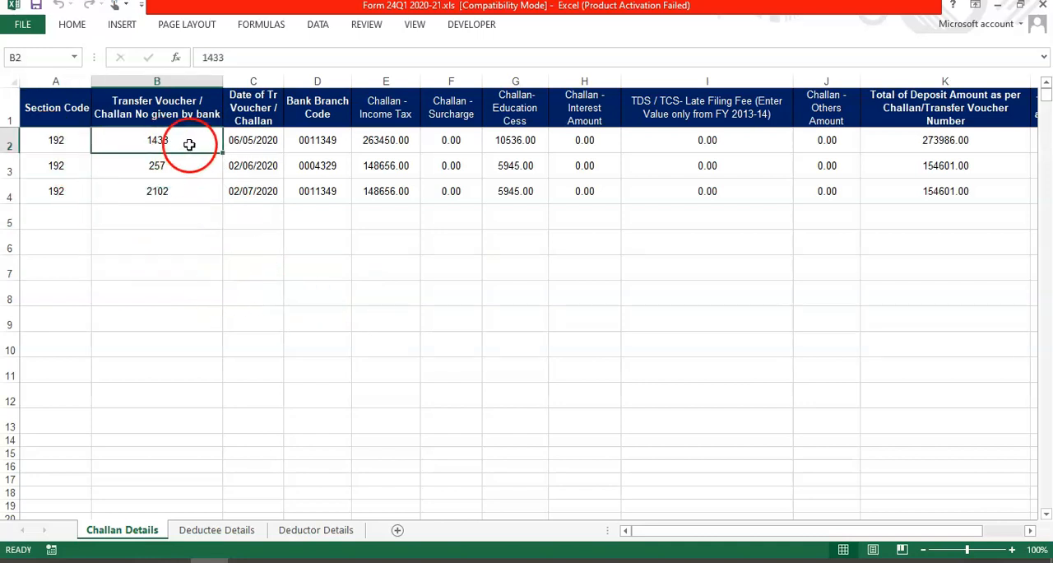
left_click(265, 138)
left_click(318, 141)
left_click(508, 193)
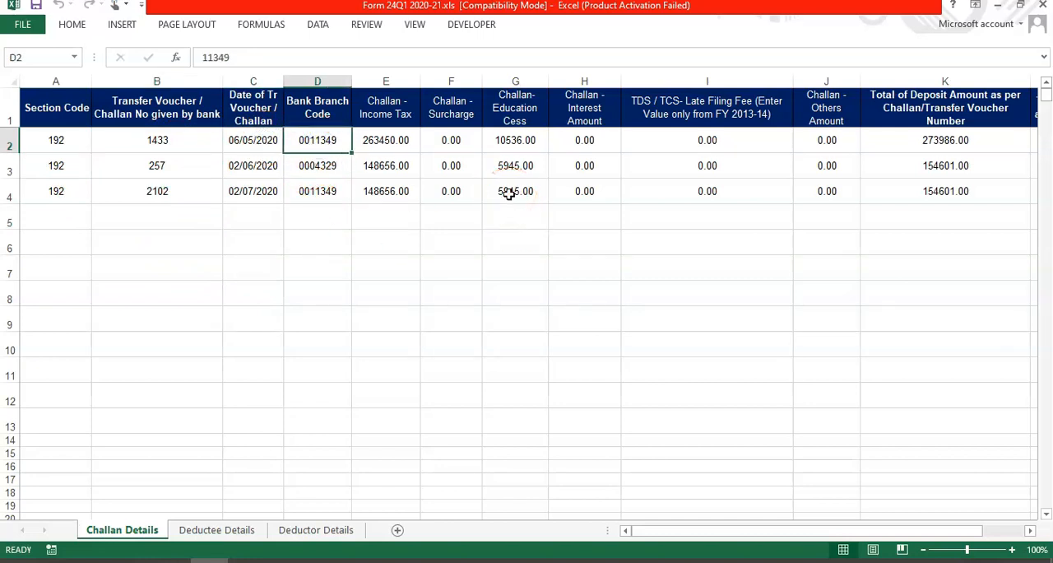
Step: Examine the first challan's amount breakup: income tax, surcharge, education cess, interest, late filing fee and others
left_click(504, 283)
left_click_drag(395, 145, 809, 144)
left_click(757, 250)
left_click(385, 146)
left_click(454, 142)
left_click(518, 138)
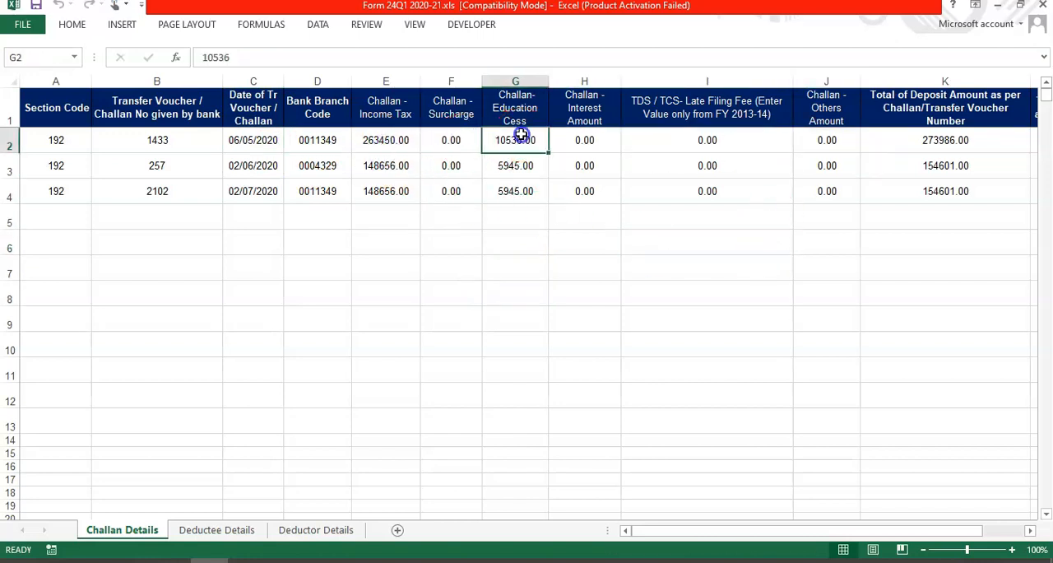
left_click(593, 139)
left_click_drag(595, 142, 715, 151)
left_click_drag(792, 149, 870, 146)
left_click(744, 216)
left_click(601, 140)
left_click_drag(601, 141, 811, 139)
left_click(631, 241)
Step: Recheck the first challan's income tax, surcharge and education cess, including the rest of the surcharge column
left_click(385, 143)
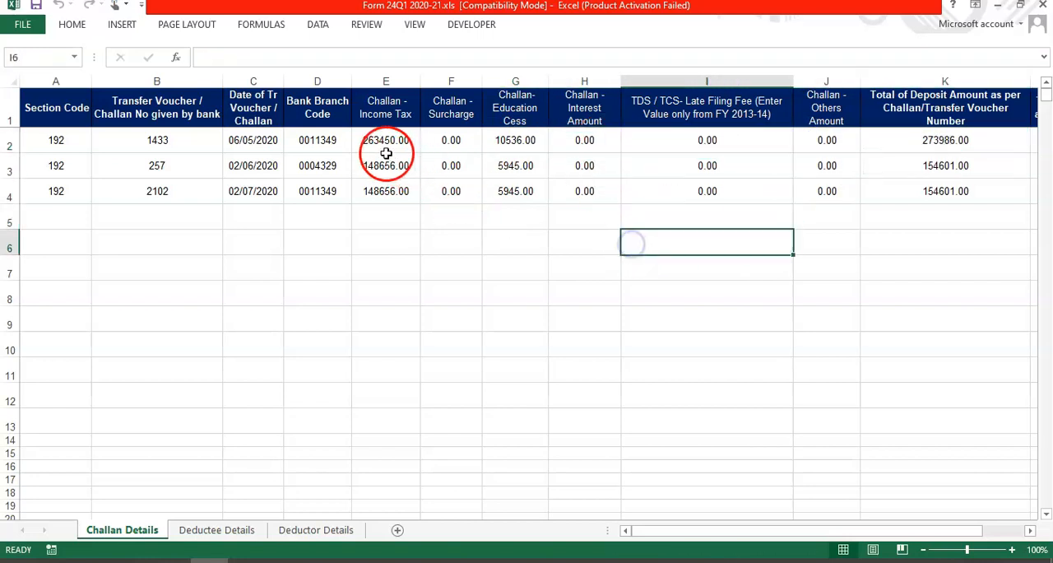
left_click(451, 145)
left_click(515, 138)
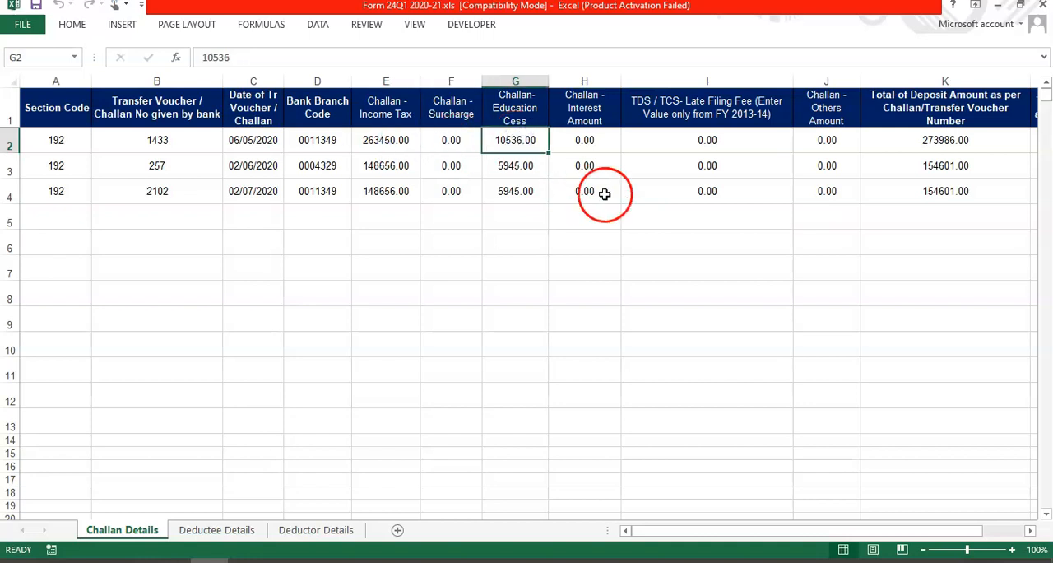
left_click(507, 260)
left_click_drag(452, 143, 433, 349)
left_click(643, 343)
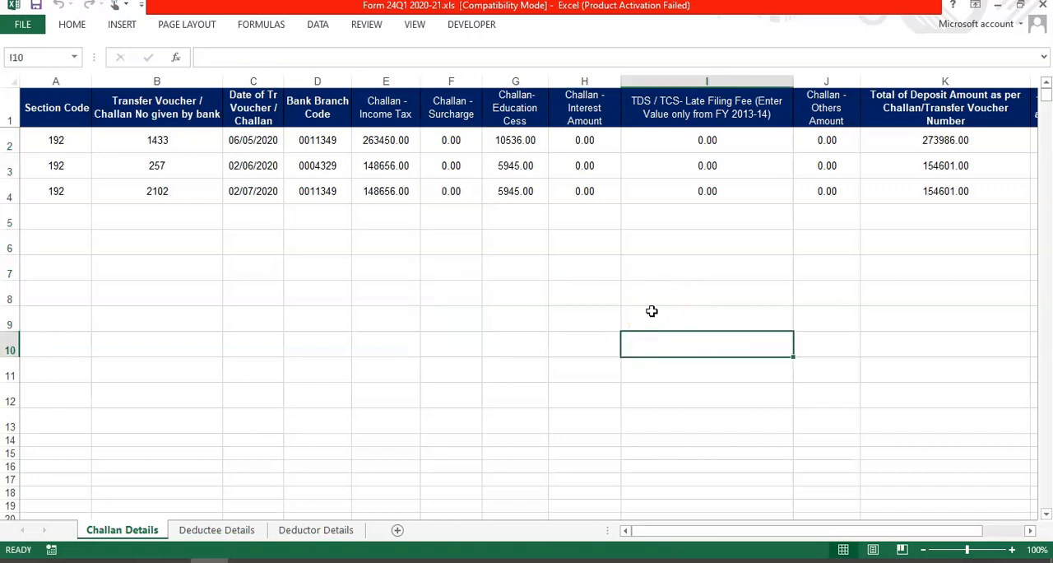
Step: Review each challan entry in rows 2 to 4 from the section code through the total deposit amount
left_click(407, 291)
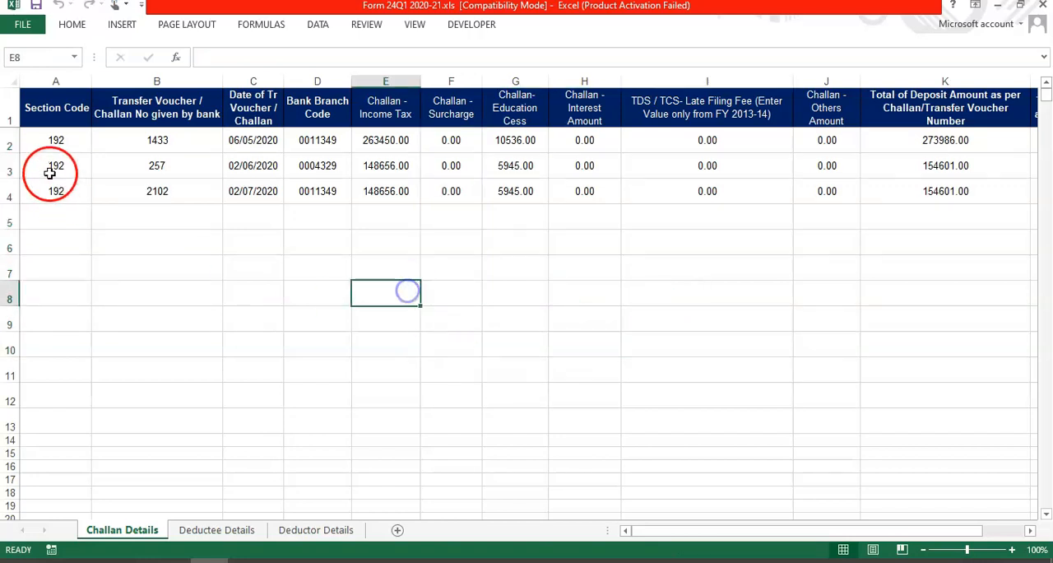
left_click_drag(52, 140, 937, 146)
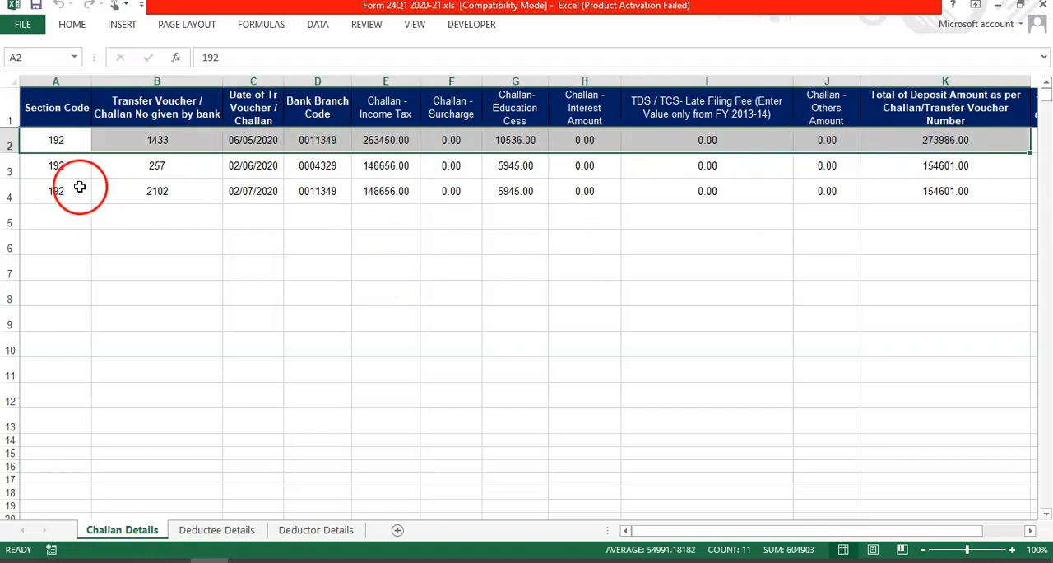
left_click_drag(55, 165, 993, 164)
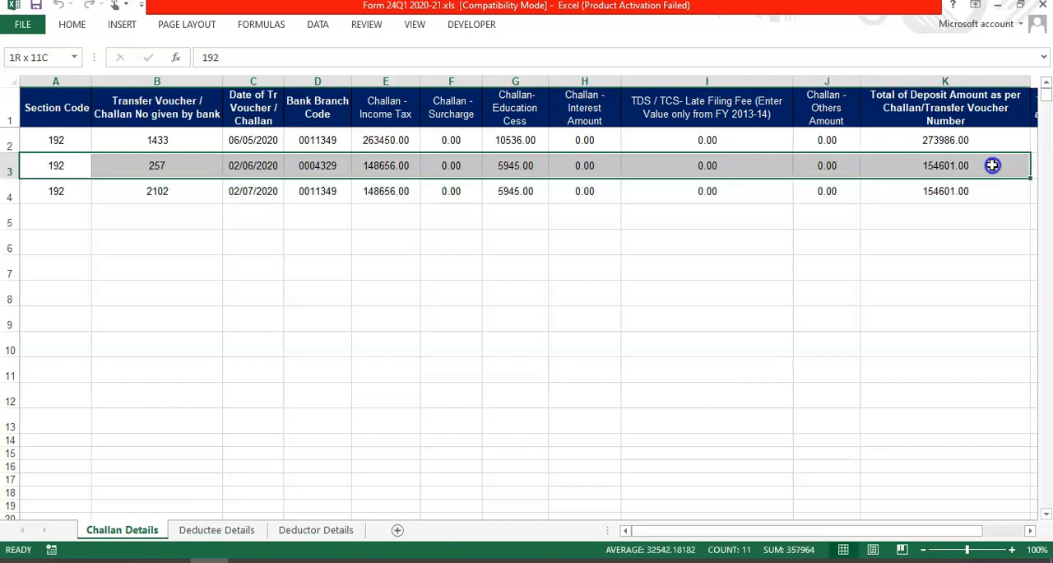
left_click_drag(54, 196, 910, 177)
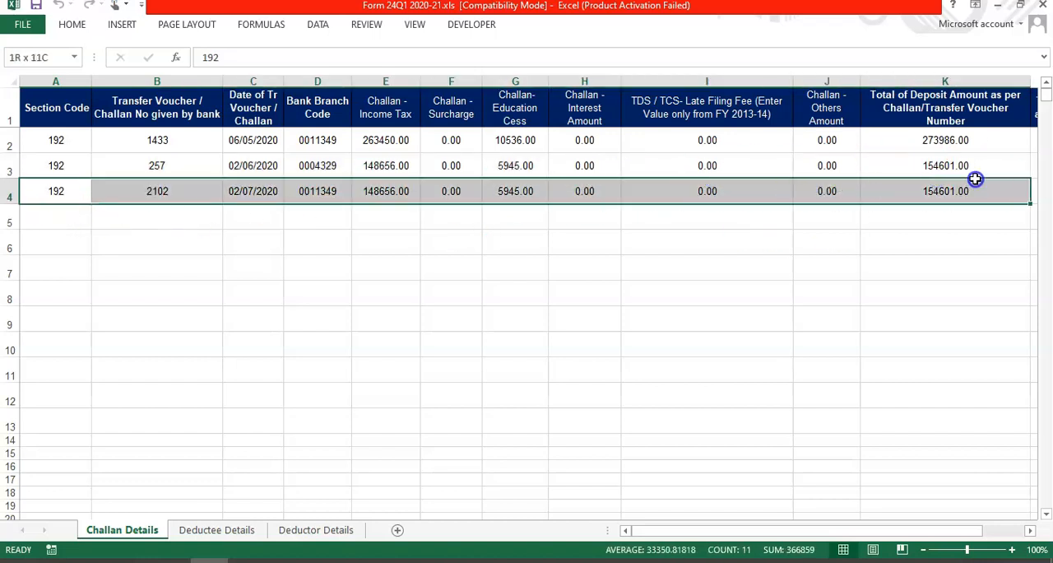
left_click(425, 278)
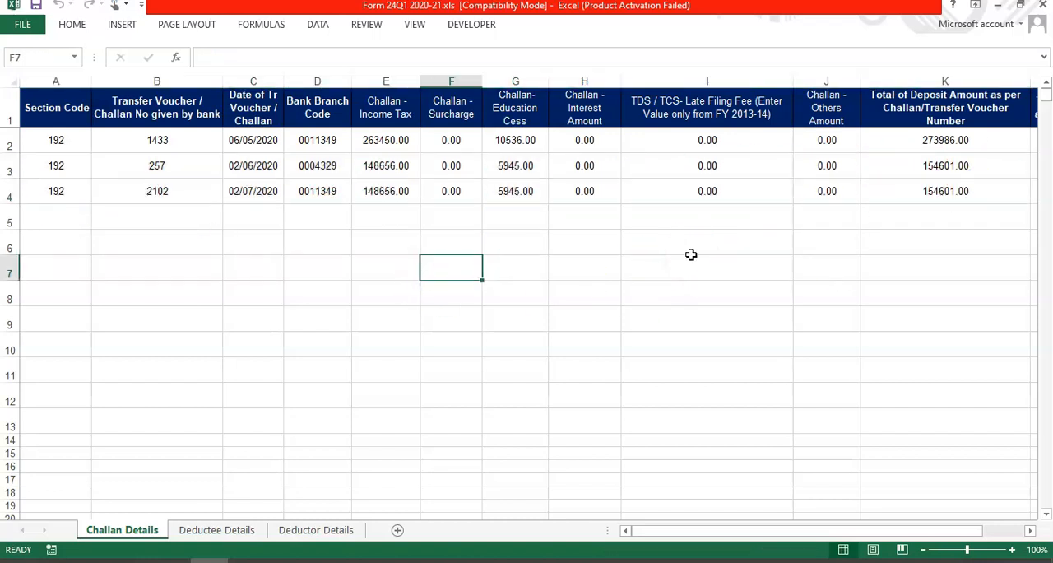
left_click(61, 160)
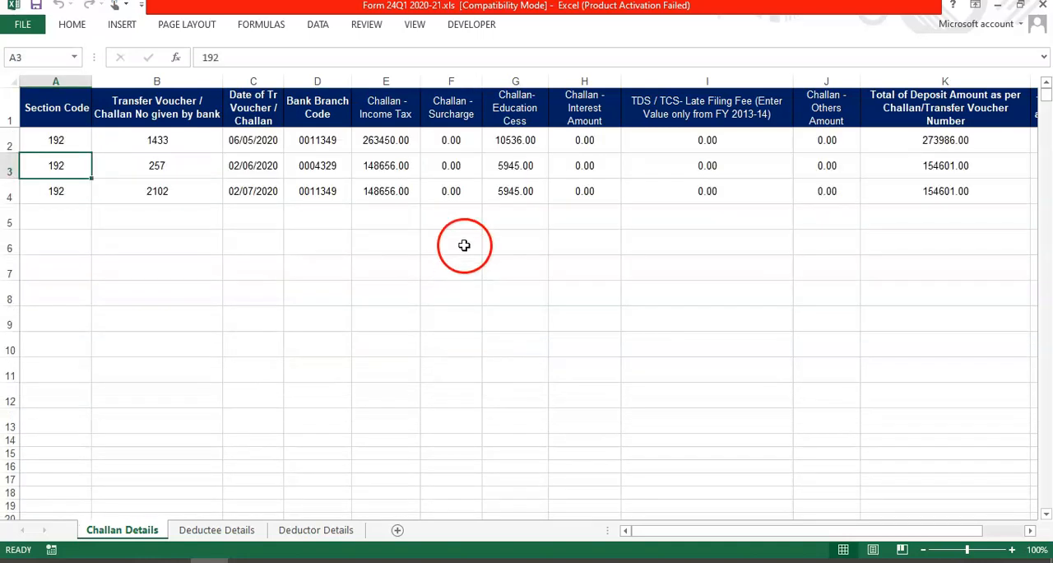
left_click(961, 168)
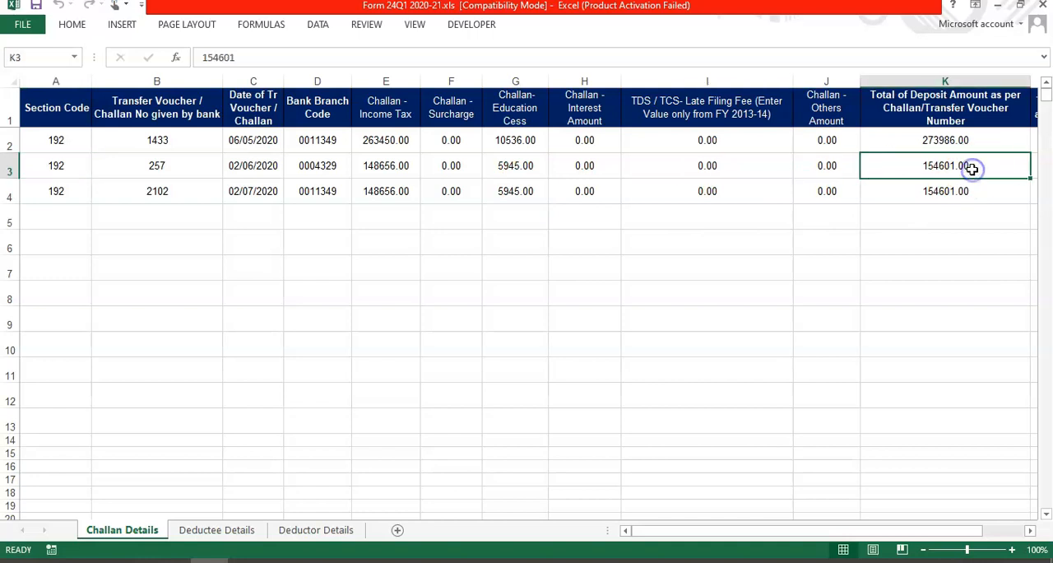
left_click(374, 216)
left_click_drag(87, 129, 941, 146)
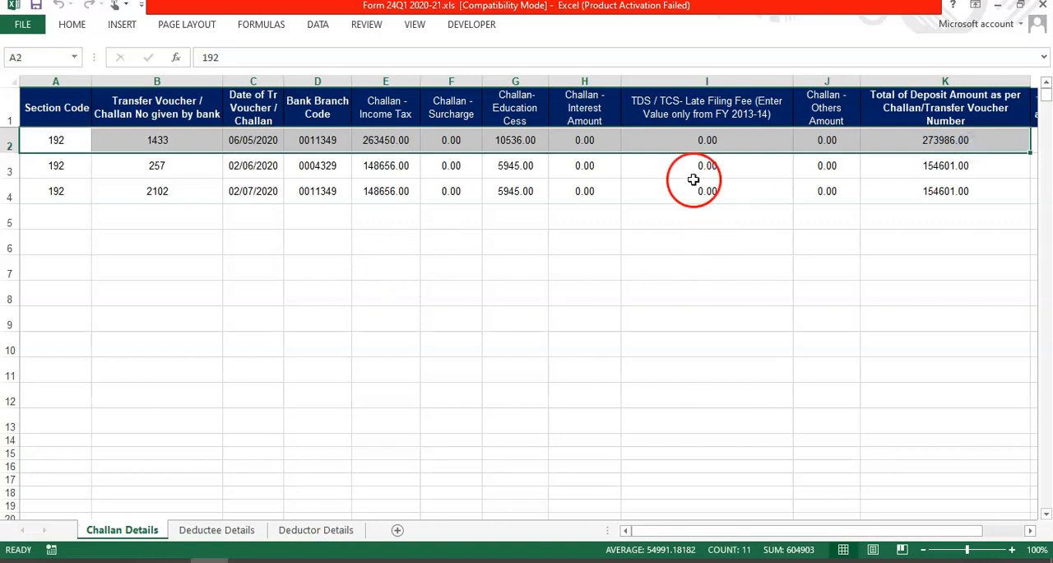
left_click(255, 169)
left_click_drag(51, 140, 340, 146)
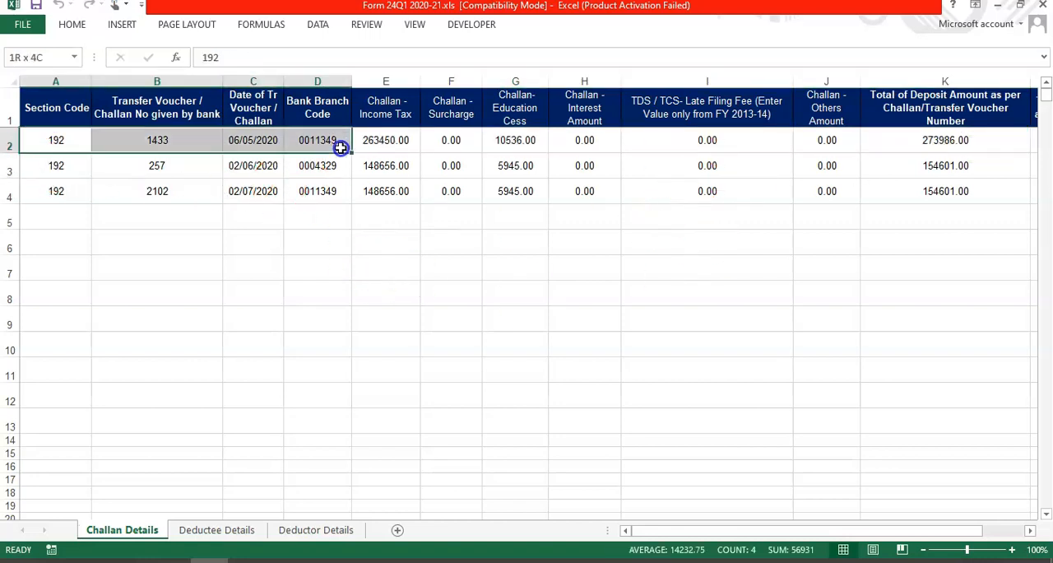
Step: On the Deductee Details sheet, review the employee PAN, name, serial number and total amount paid columns
left_click(215, 531)
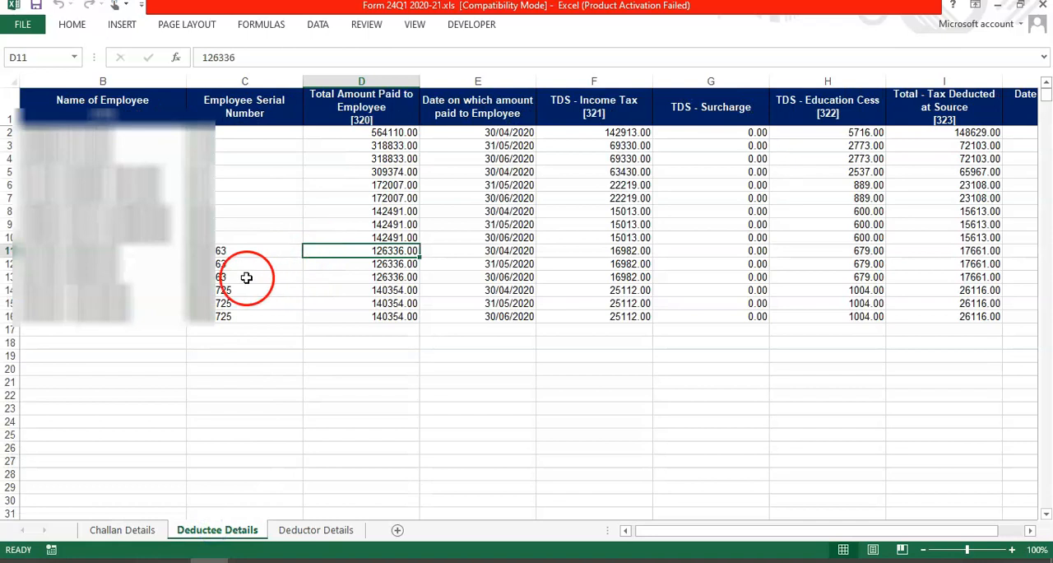
left_click(146, 186)
left_click(196, 177)
key("Left")
key("Left")
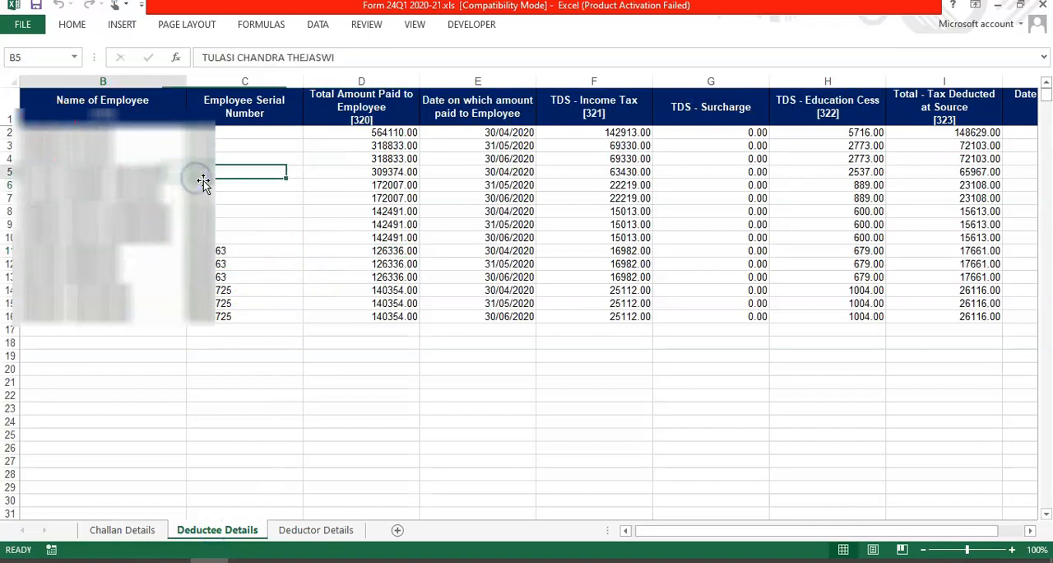
left_click(84, 141)
left_click(164, 146)
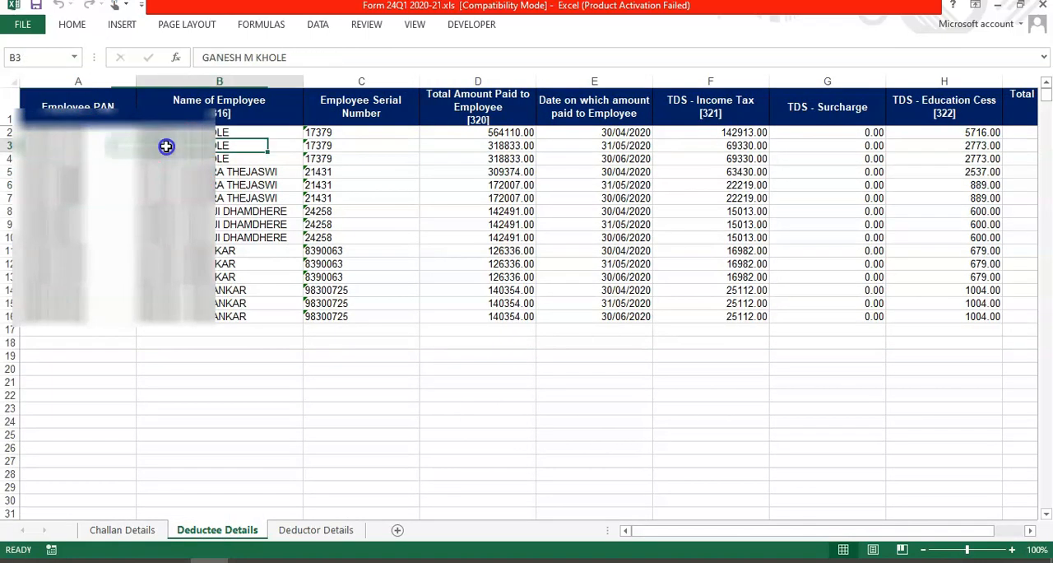
left_click(334, 159)
left_click(499, 170)
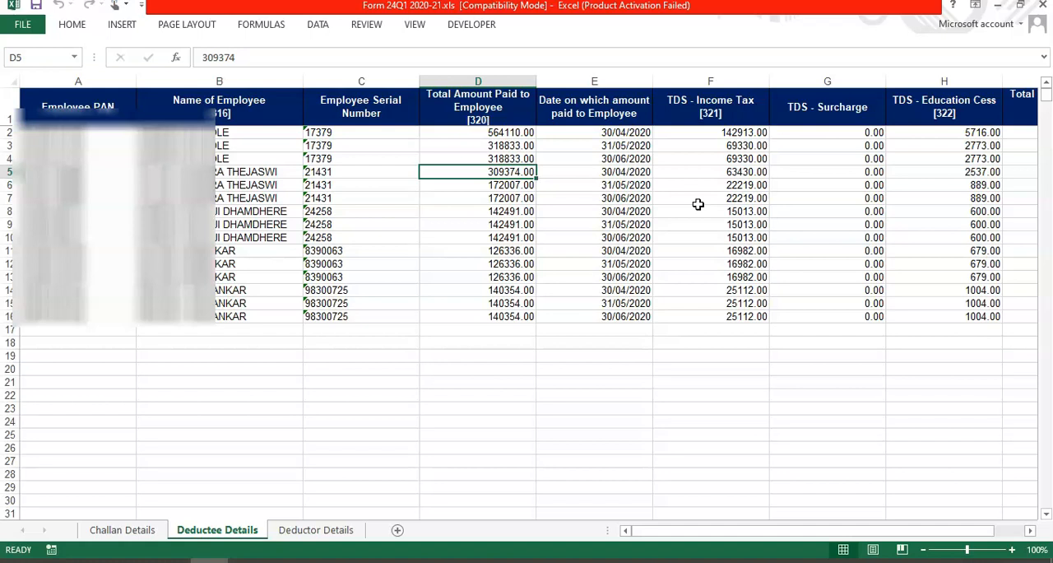
Step: Examine the deductee payment dates, TDS income tax, surcharge, education cess, total tax deducted and deduction date columns
left_click(622, 131)
left_click(724, 159)
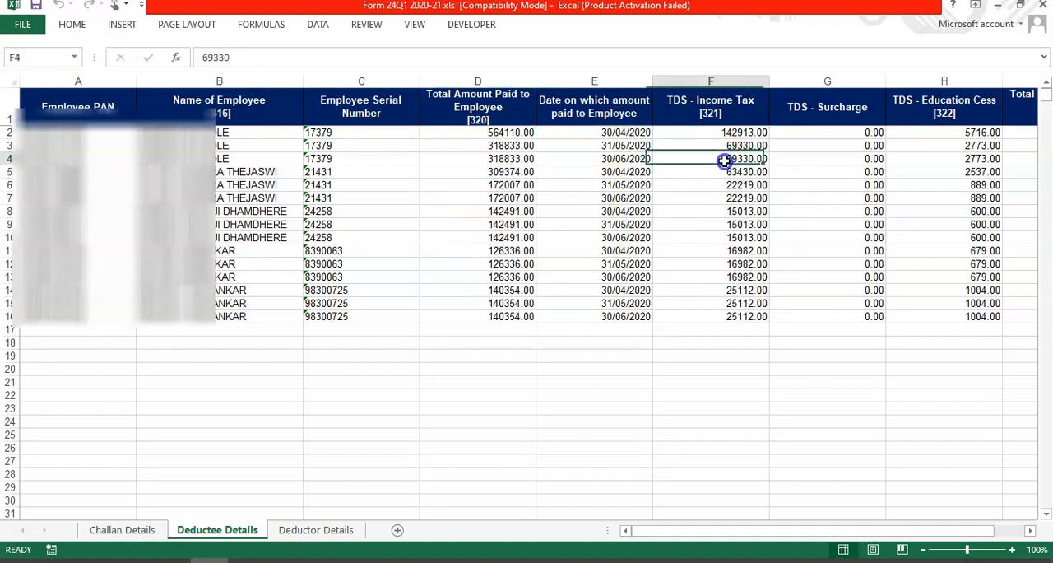
left_click(940, 169)
key("Right")
key("Right")
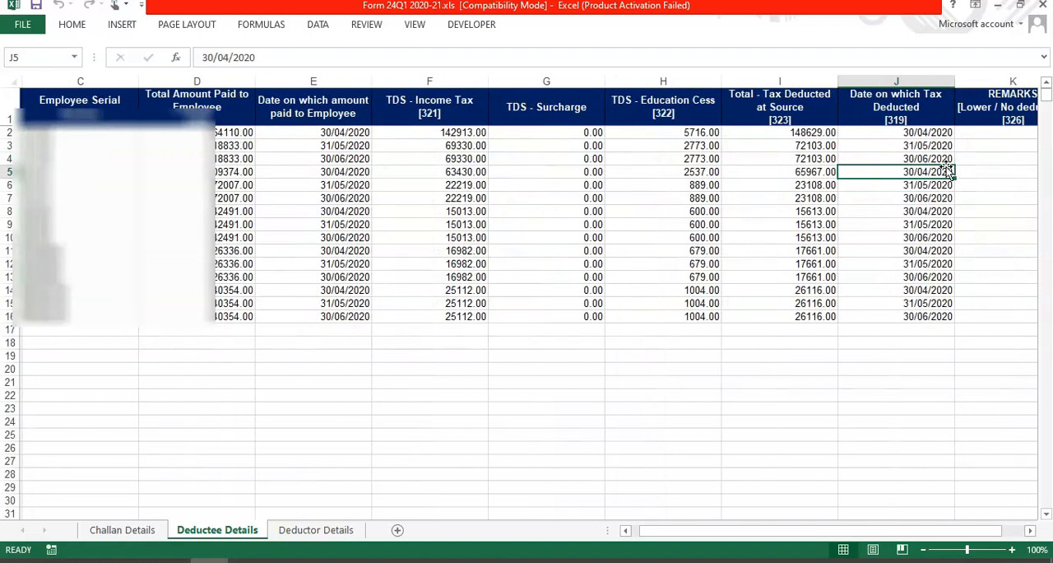
key("Left")
key("Left")
key("Left")
key("Left")
key("Left")
key("Left")
key("Left")
key("Left")
key("Left")
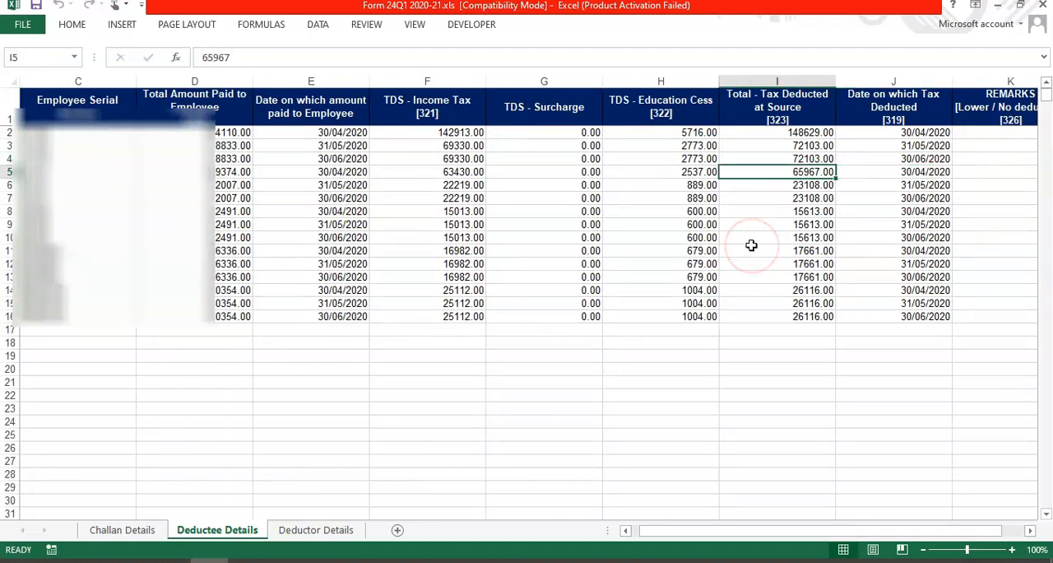
key("Right")
key("Right")
key("Right")
key("Right")
key("Right")
key("Right")
key("Right")
key("Right")
key("Right")
key("Right")
key("Right")
key("Right")
key("Right")
key("Right")
key("Right")
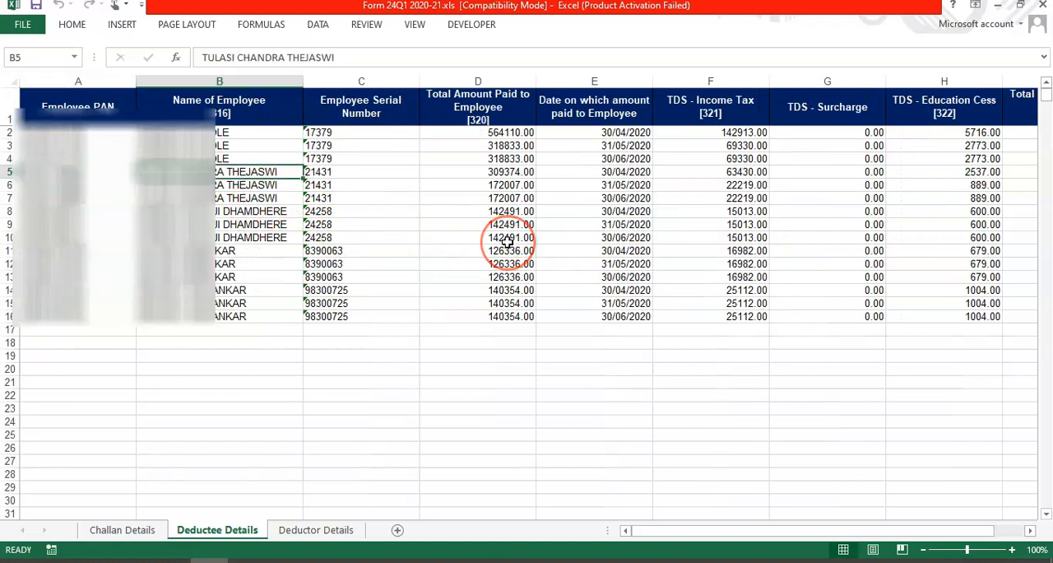
Step: Check the deductees' total tax deposited, date paid to the Central Government, bank branch code and challan number columns
left_click_drag(465, 169, 865, 181)
left_click(432, 138)
left_click_drag(432, 138, 828, 137)
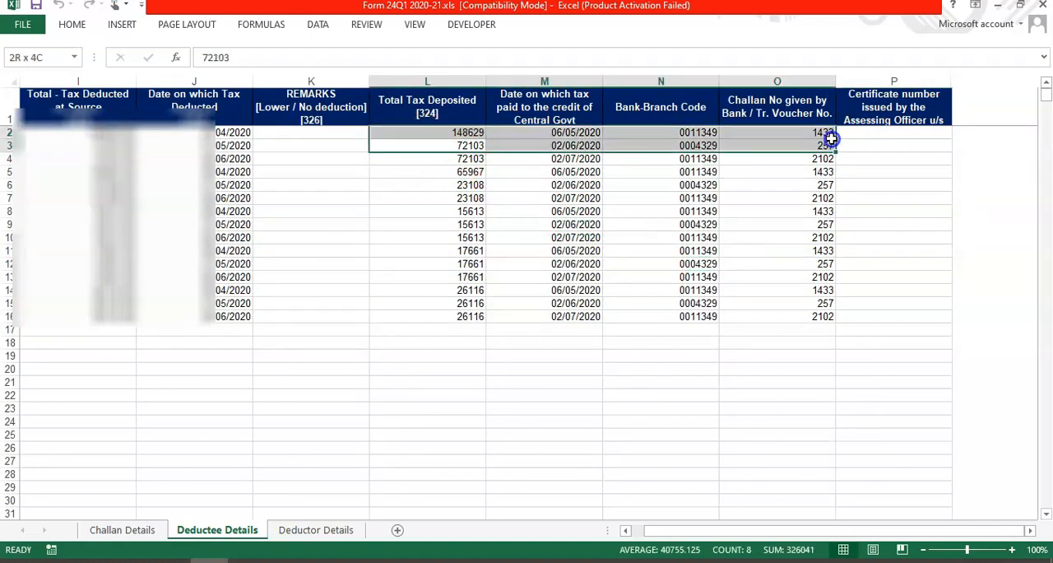
left_click(757, 233)
left_click_drag(430, 118, 809, 127)
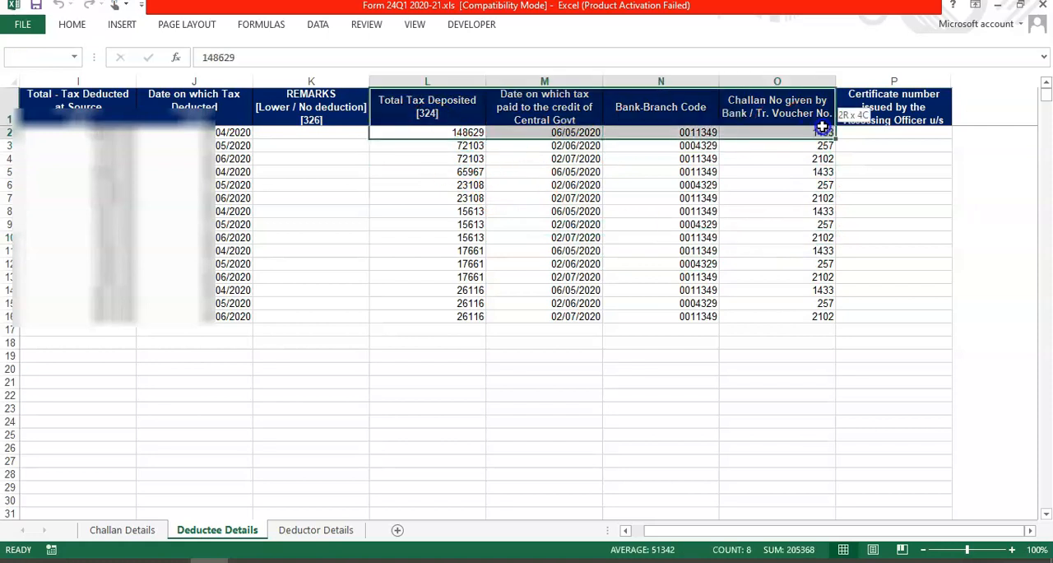
Step: Go back to the Challan Details sheet and recheck the challan entries in rows 2 to 4
left_click(122, 530)
left_click(148, 192)
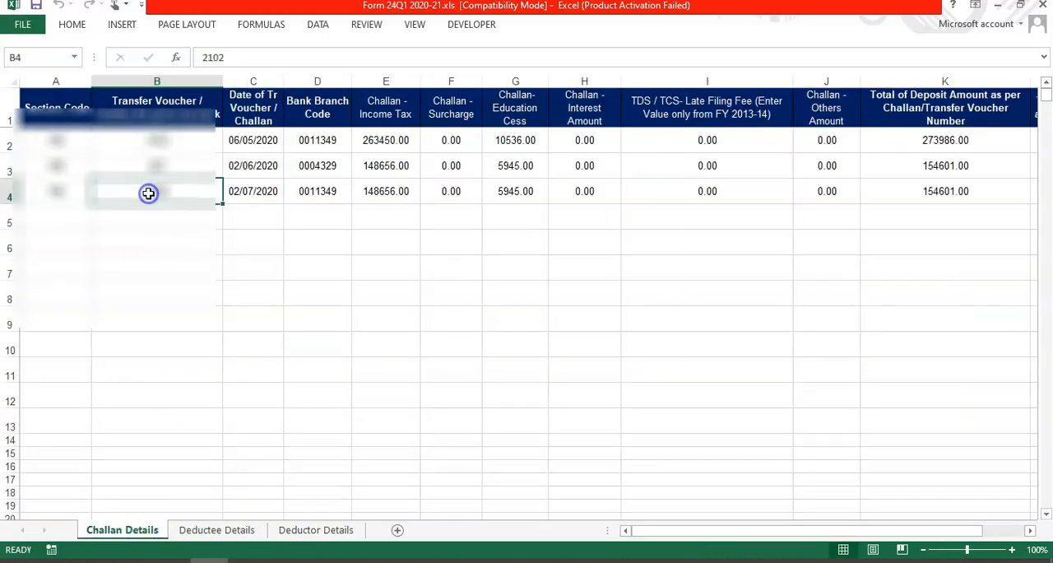
left_click_drag(54, 142, 638, 188)
left_click(316, 239)
left_click_drag(179, 186, 447, 200)
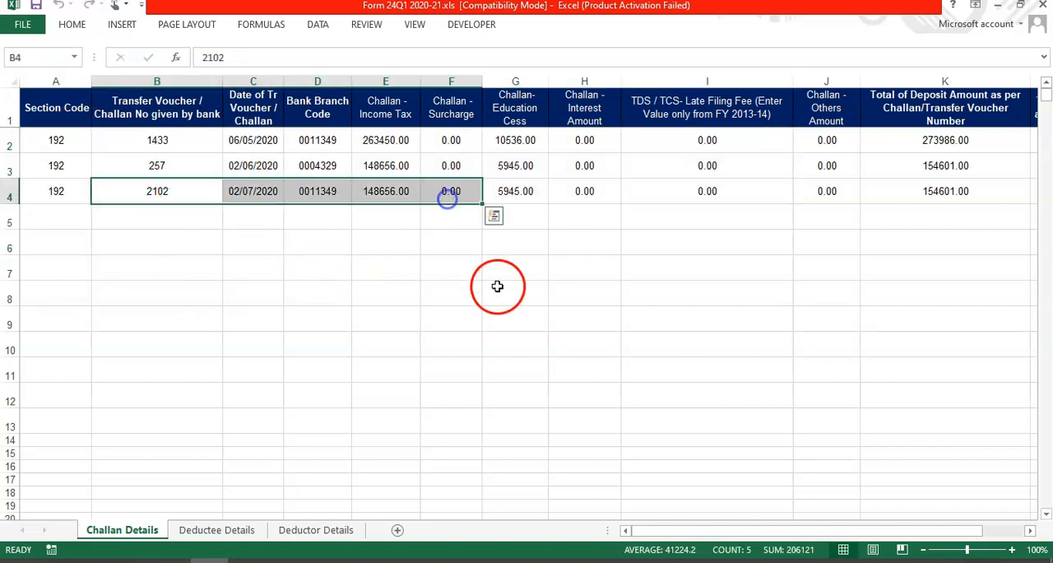
left_click(497, 287)
left_click(727, 209)
Step: Look over all deductee records in rows 2 to 16, cross-checking the Challan Details sheet
left_click(243, 528)
left_click_drag(103, 146, 788, 302)
left_click(823, 368)
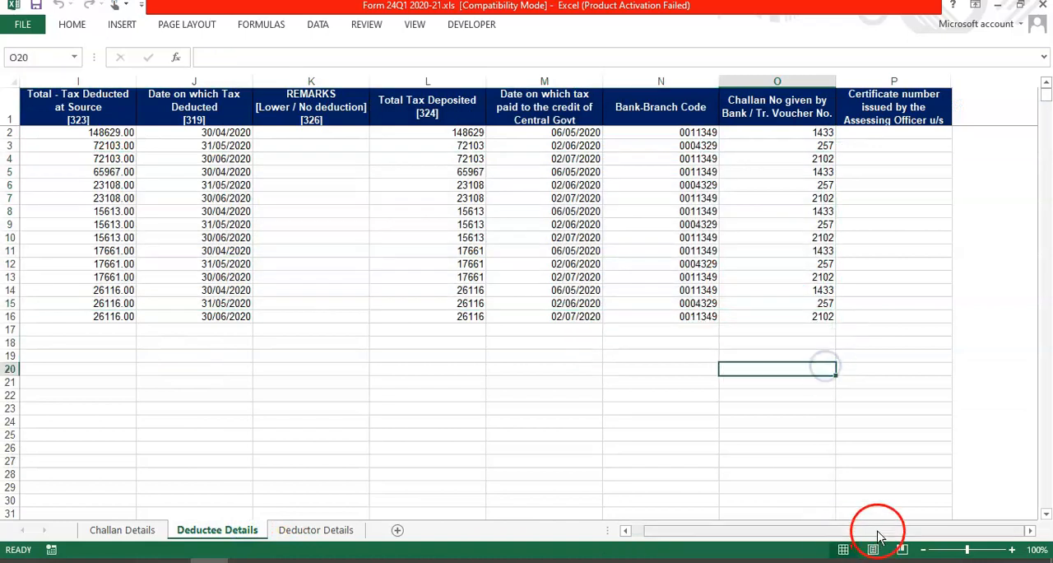
left_click_drag(879, 537, 724, 540)
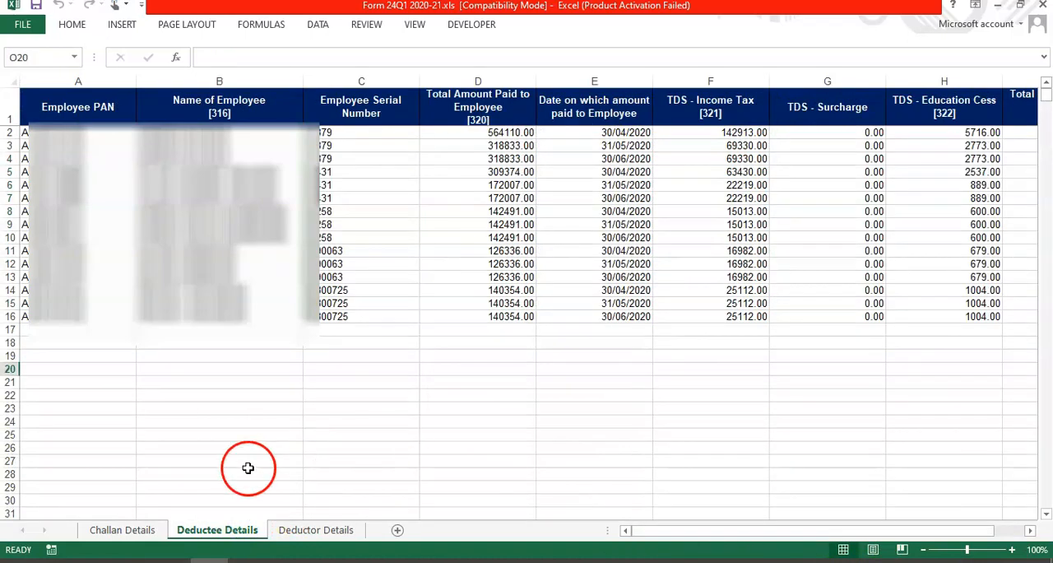
left_click(121, 540)
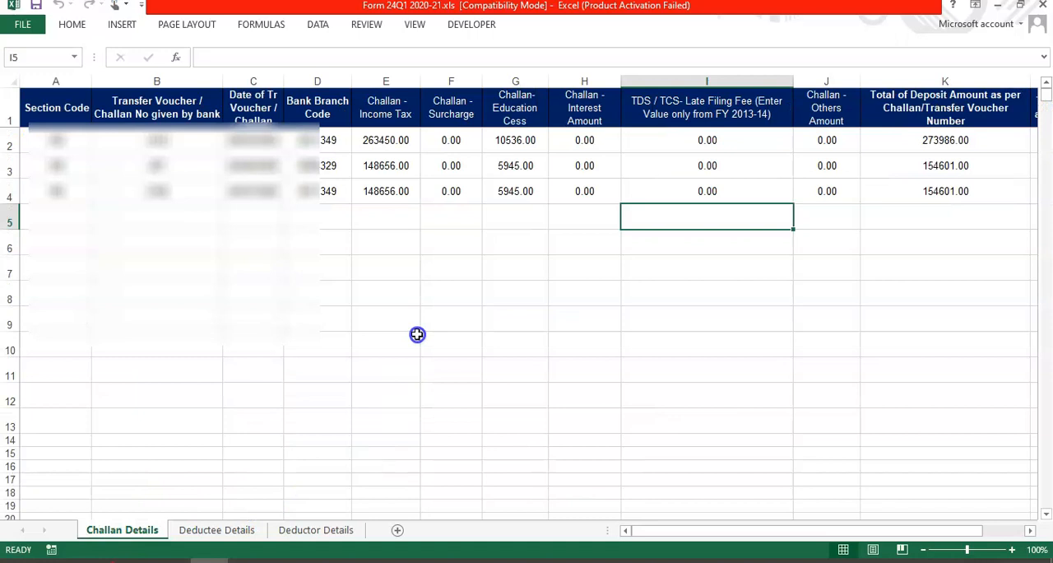
left_click(227, 532)
left_click_drag(325, 172, 330, 317)
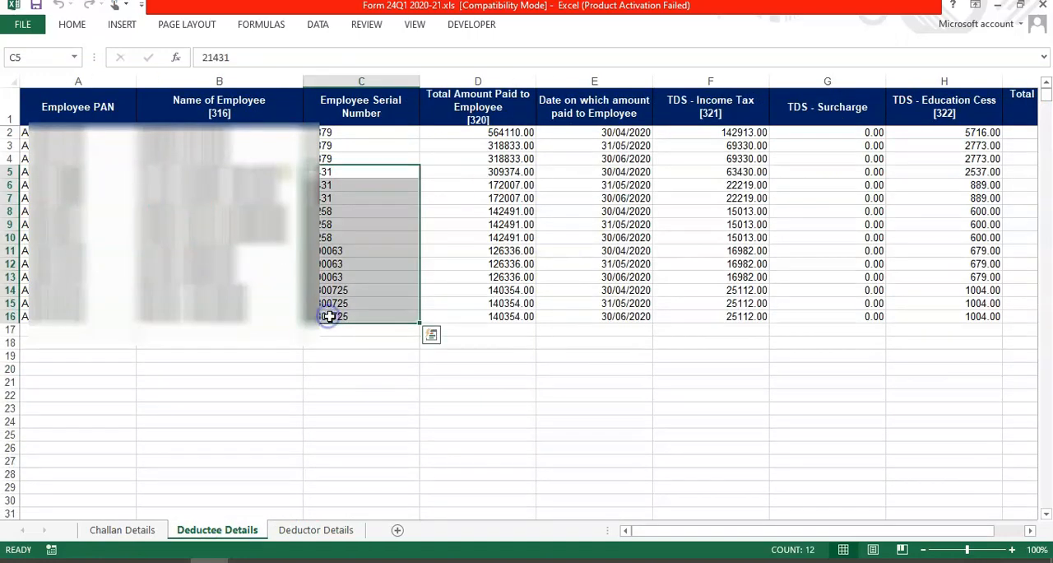
left_click(566, 303)
Step: Review the deductor's TAN, PAN, name, address and contact fields on the Deductor Details sheet
left_click(316, 530)
left_click_drag(539, 125, 536, 442)
left_click(599, 213)
scroll(591, 164, "up", 1)
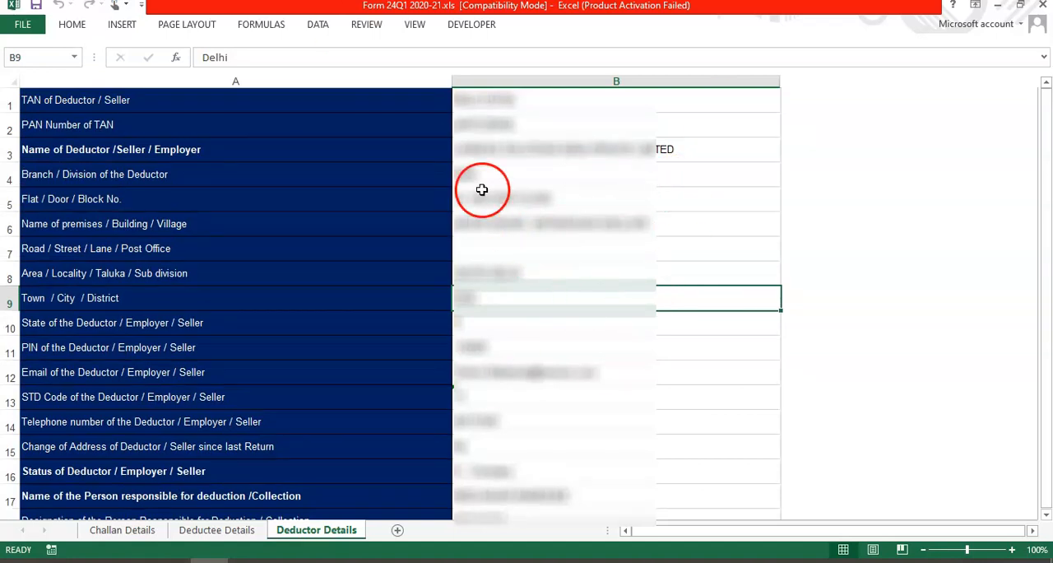
Step: From the Deductee Details sheet, start and confirm the mapping of challans with their corresponding deductee records
left_click(218, 530)
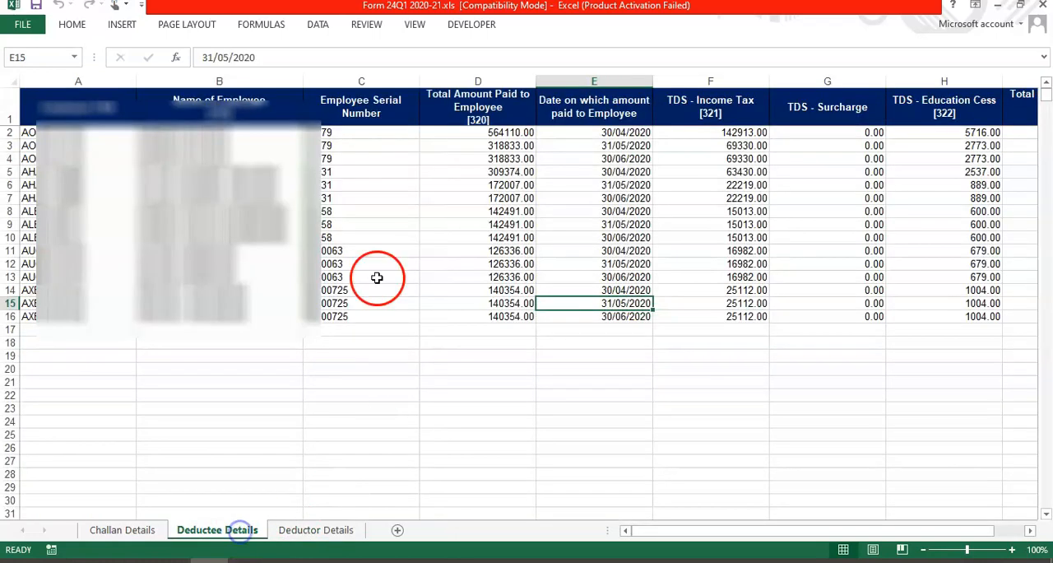
left_click(354, 239)
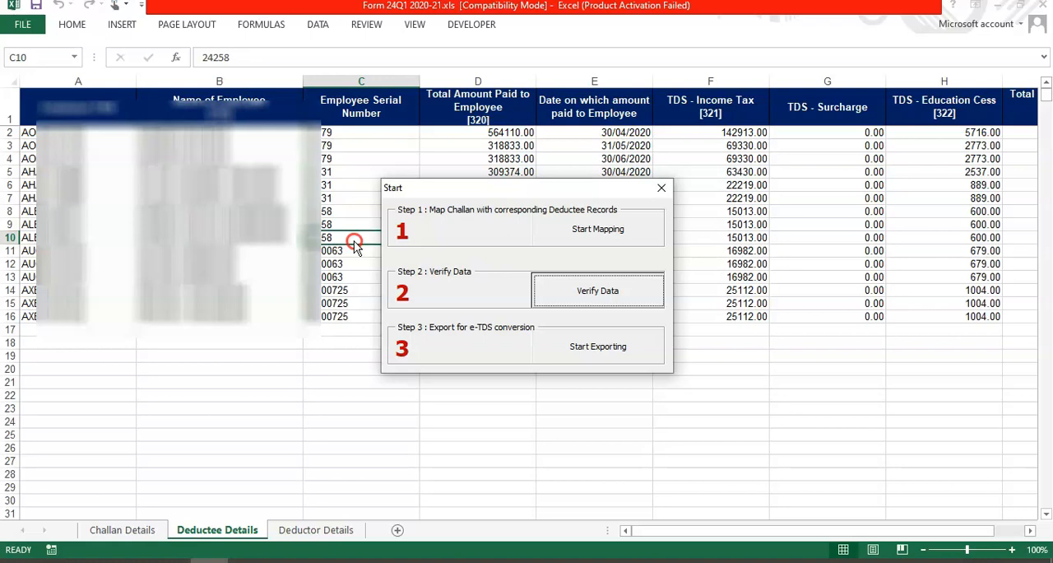
left_click(650, 227)
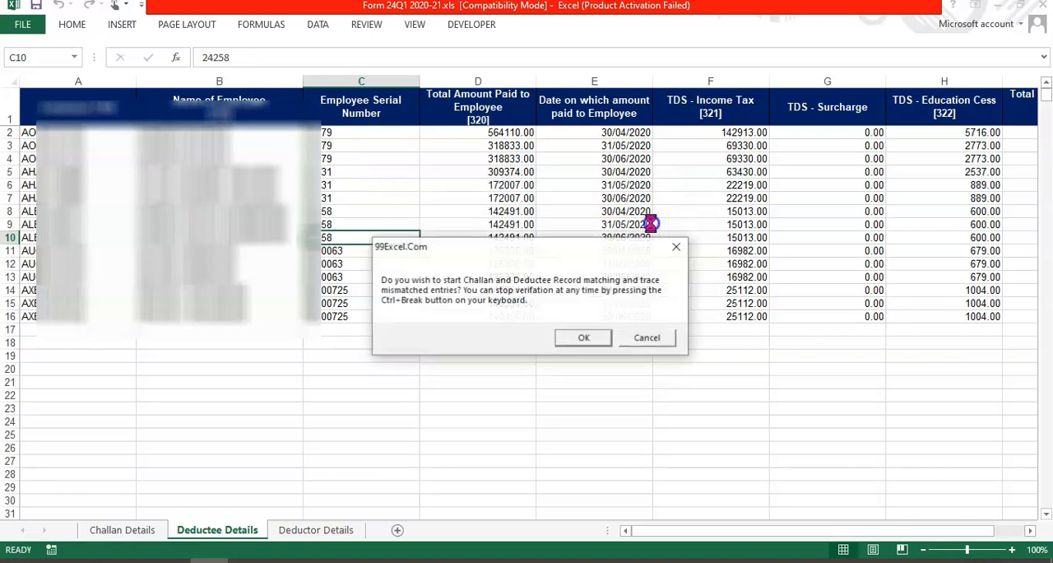
key("Return")
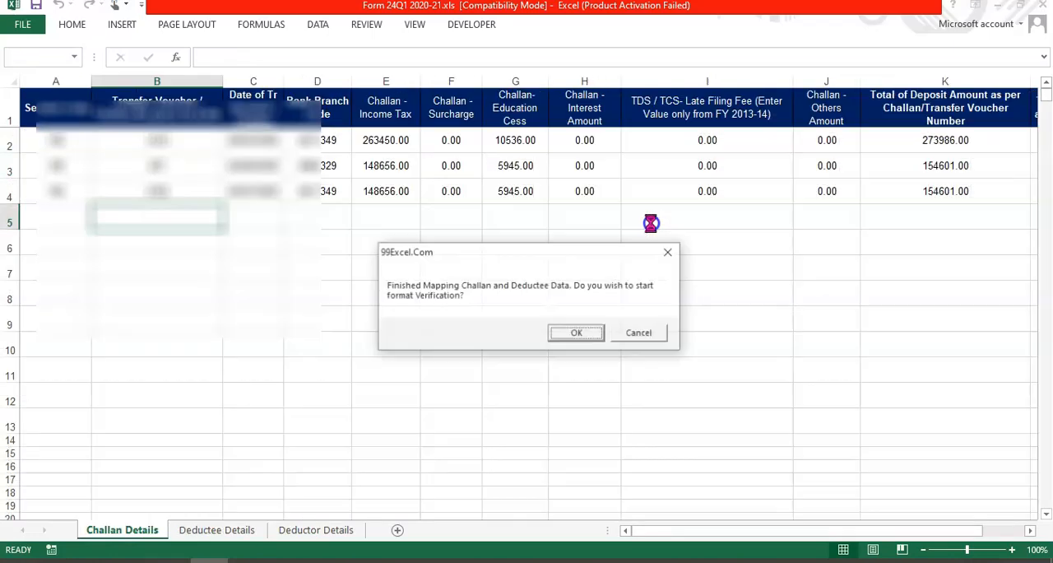
Step: Run the format verification of the mapped challan and deductee data
key("Return")
key("Return")
key("Return")
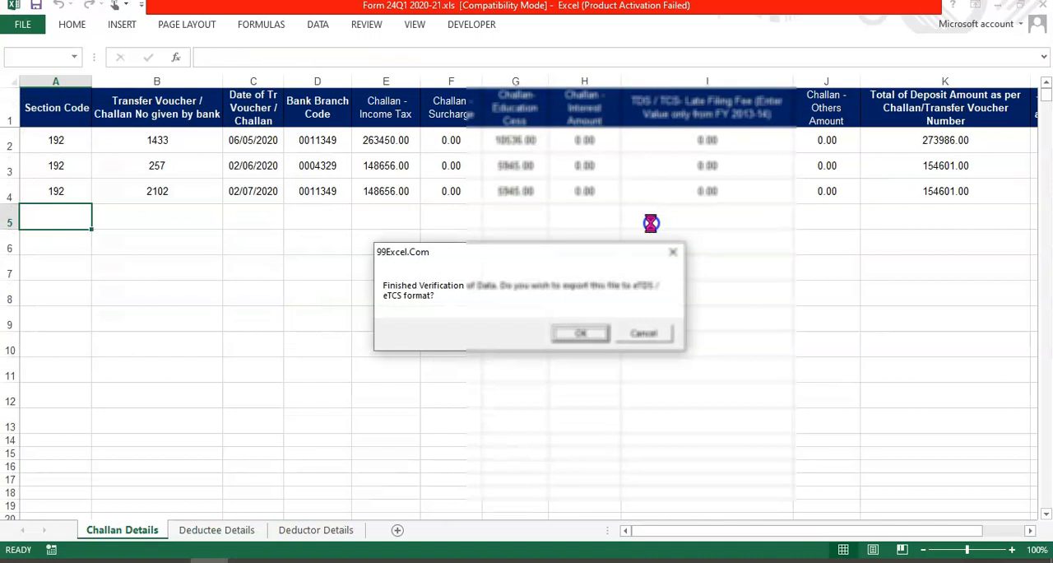
Step: Export the return to eTDS format, keeping the prefilled previous-quarter token number
key("Return")
left_click(651, 228)
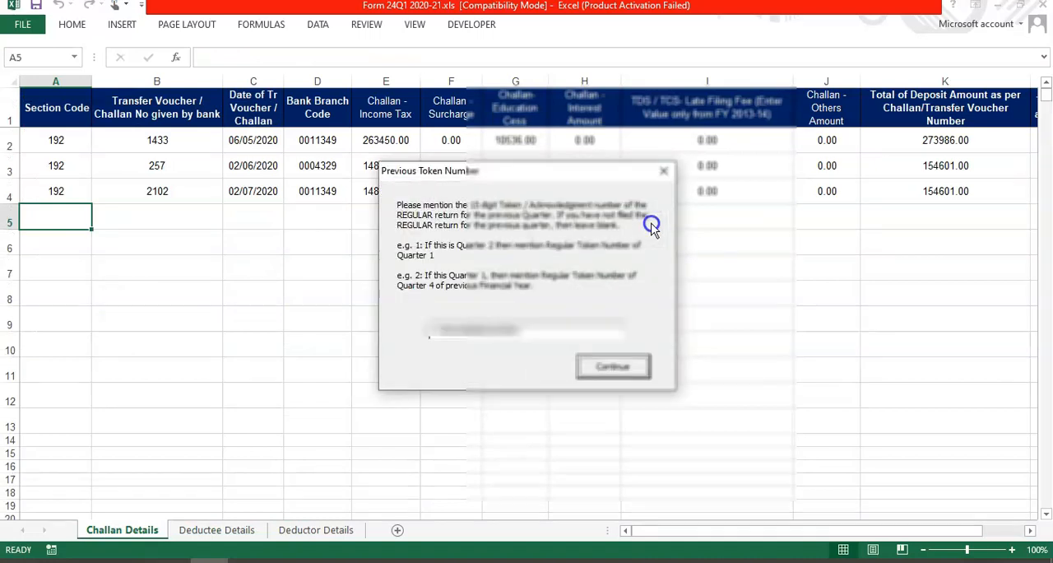
left_click(452, 335)
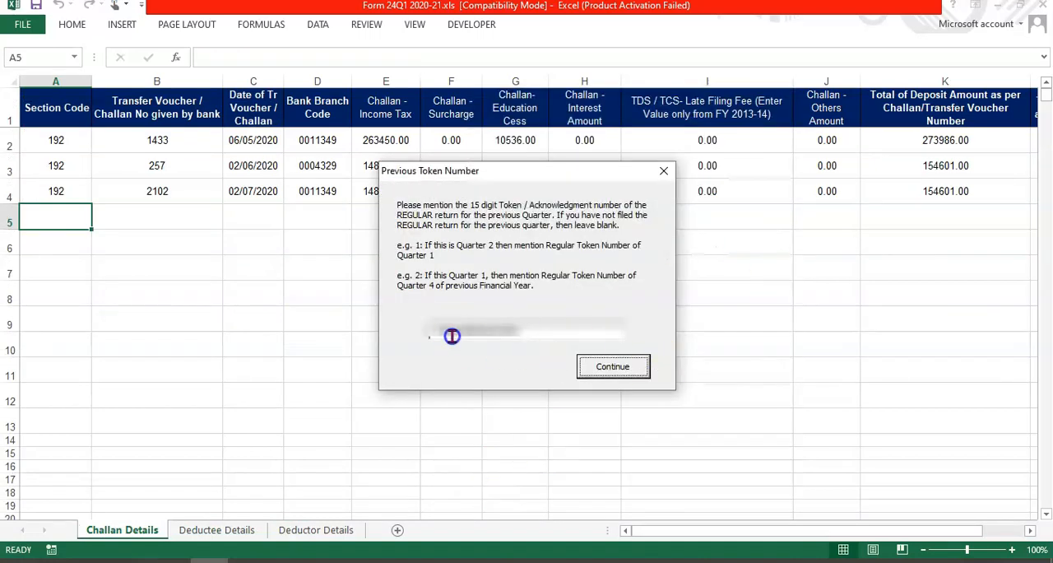
left_click_drag(437, 331, 409, 344)
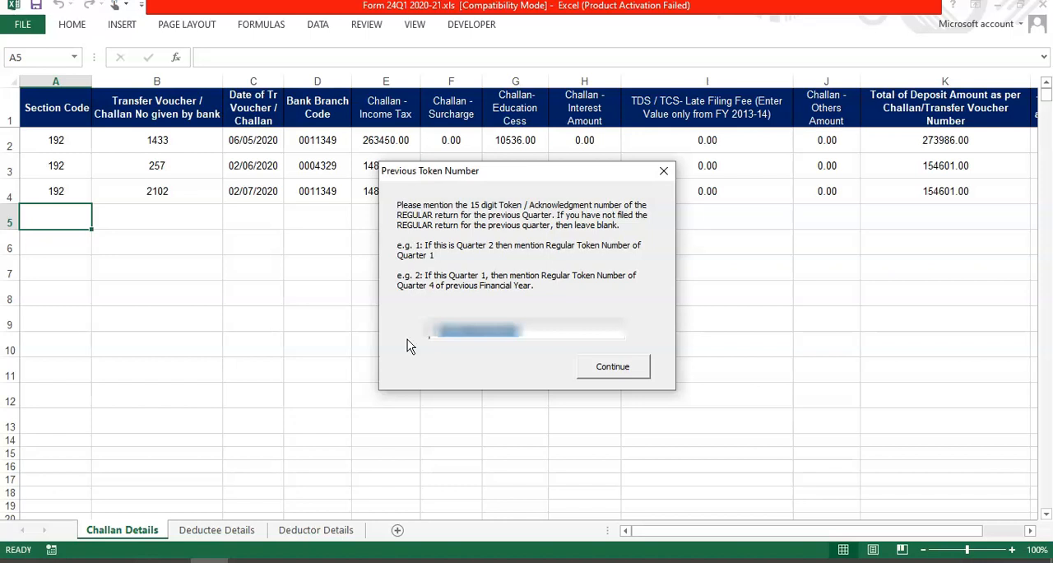
left_click(612, 366)
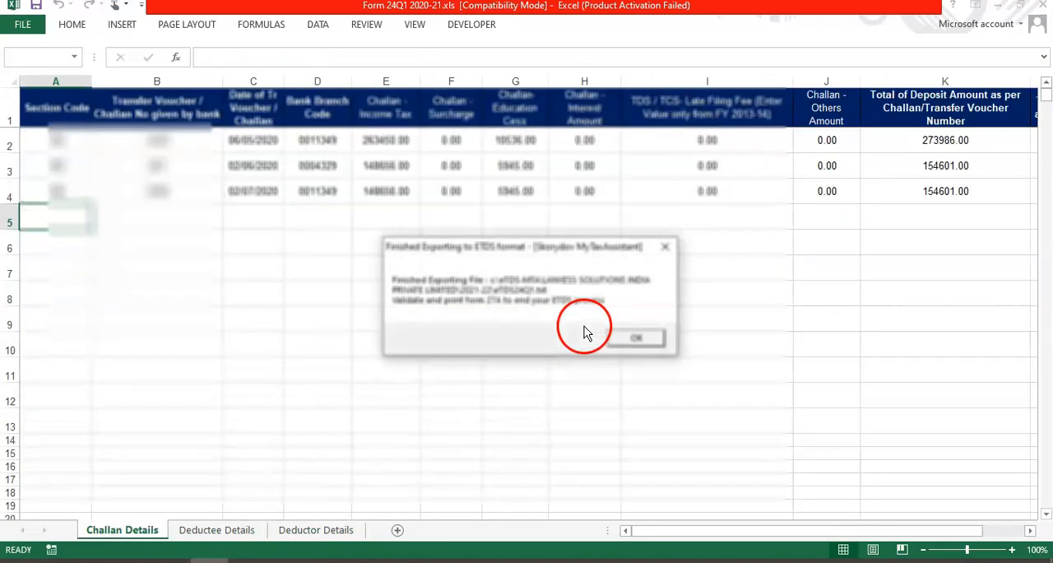
left_click(652, 349)
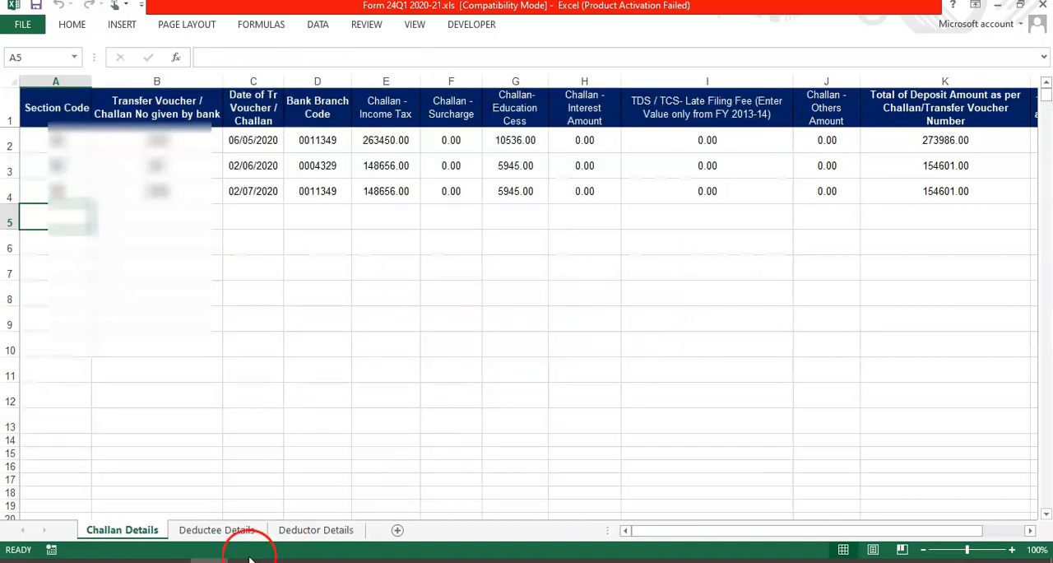
Step: Switch to File Explorer and locate the exported eTDS24Q1.txt file in the 2021-22 folder
mouse_move(131, 560)
mouse_move(25, 514)
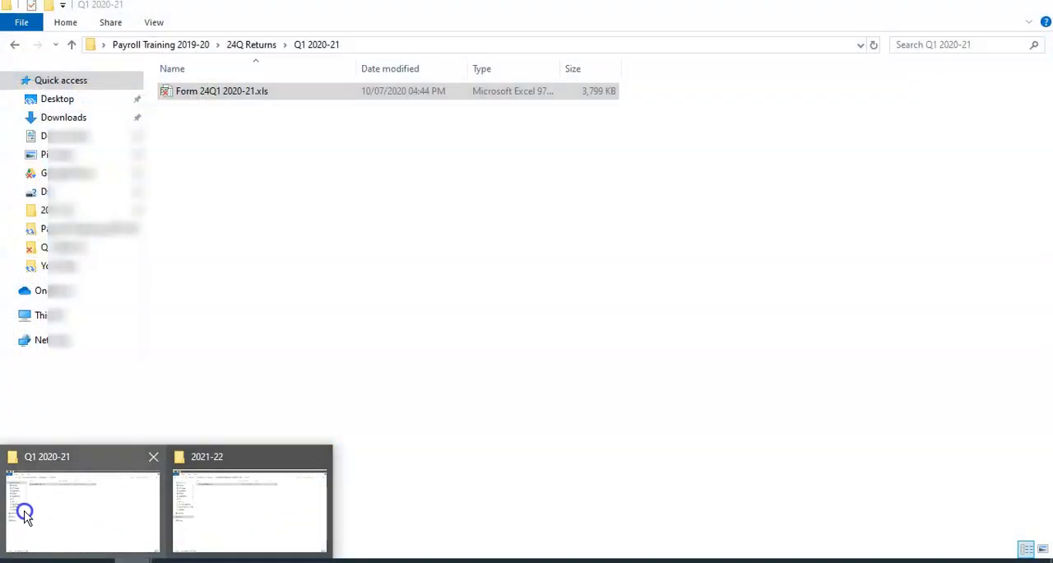
left_click(169, 517)
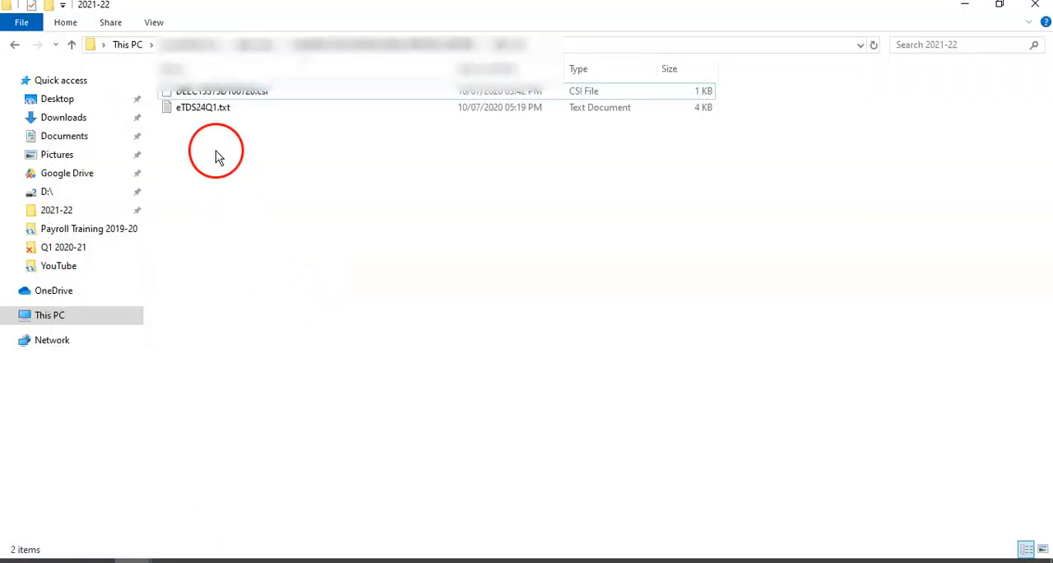
left_click(191, 111)
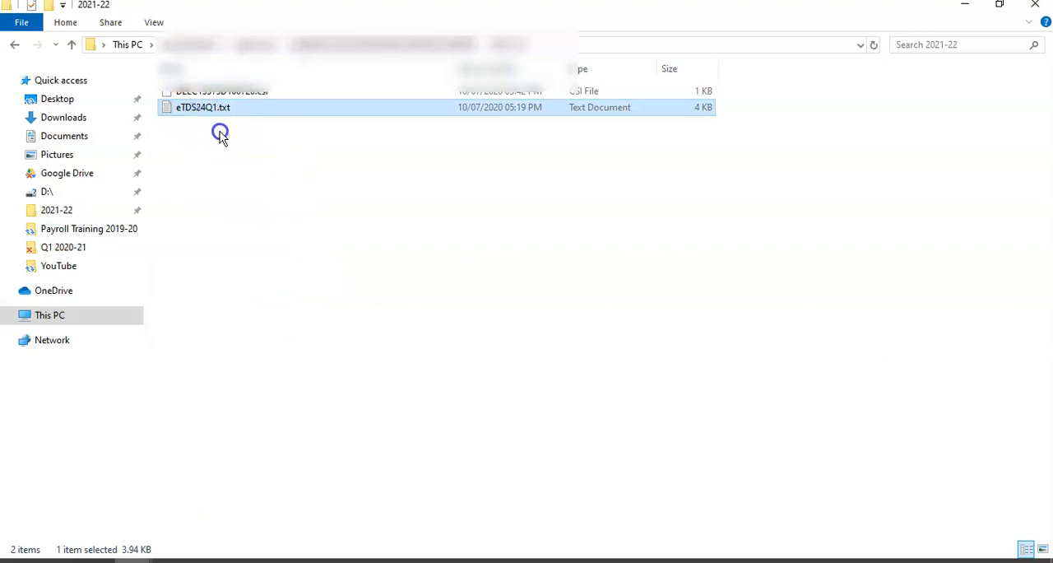
left_click(223, 173)
Step: Switch to Chrome, search Google for "oltas" and open the TAN-based challan status query on the OLTAS site
left_click(96, 559)
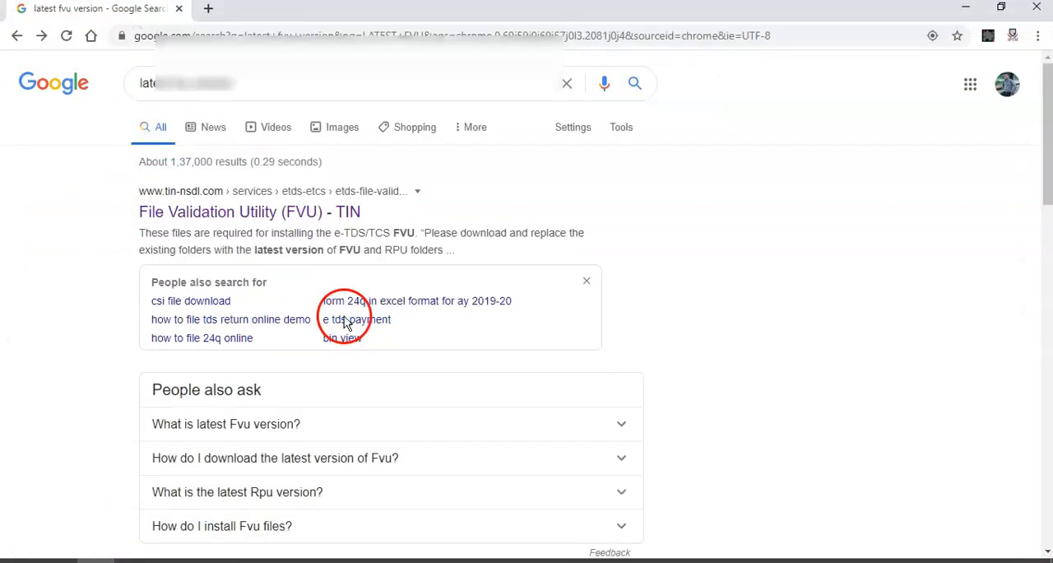
triple_click(189, 85)
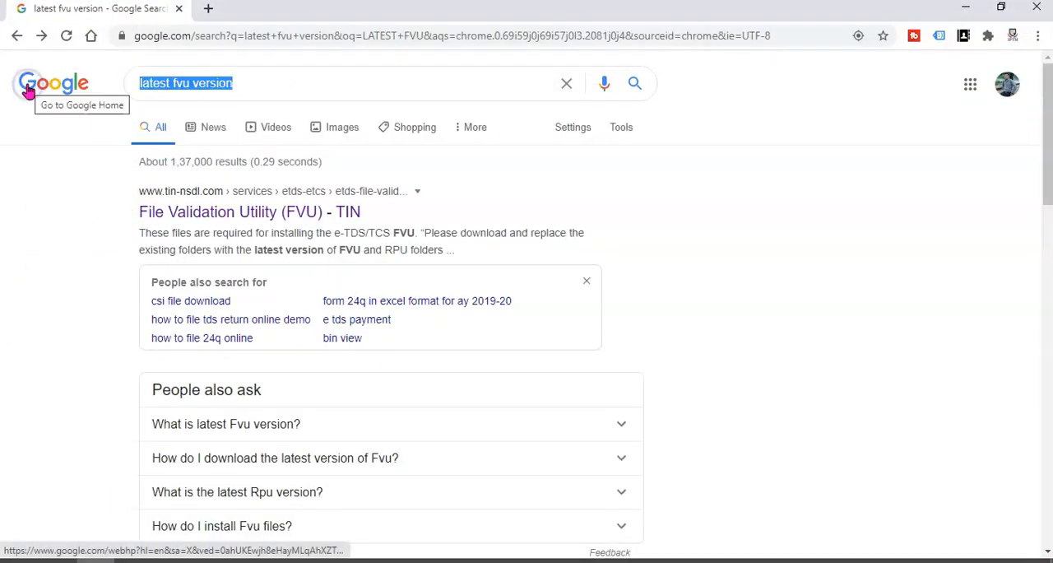
type("oltas")
key("Return")
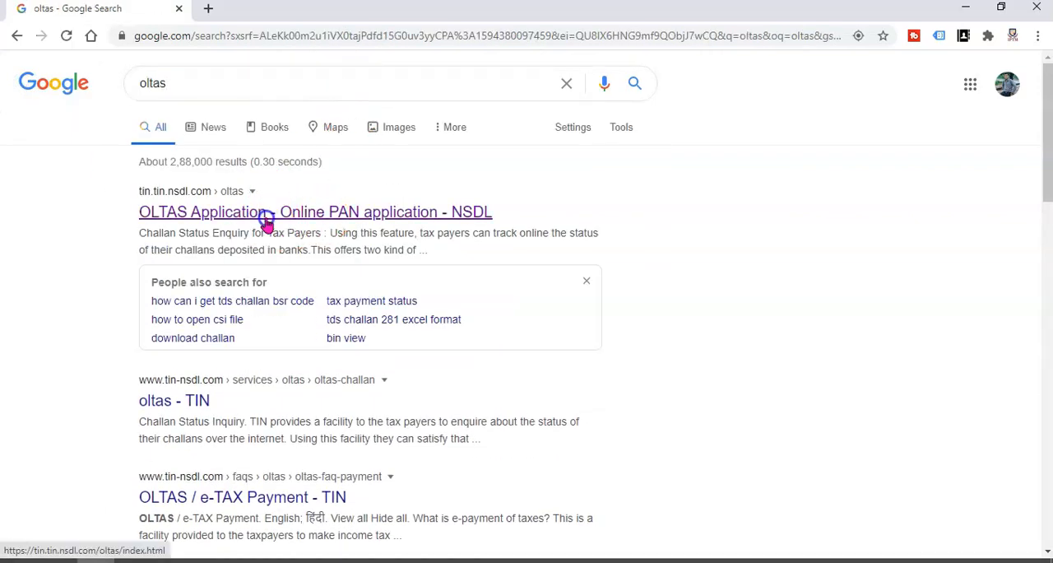
left_click(266, 215)
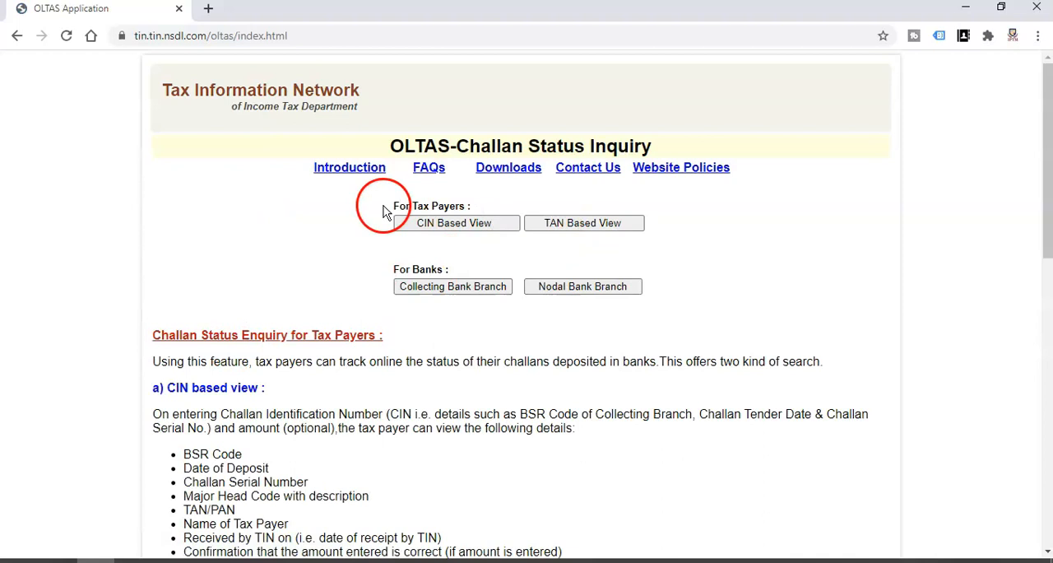
left_click(602, 223)
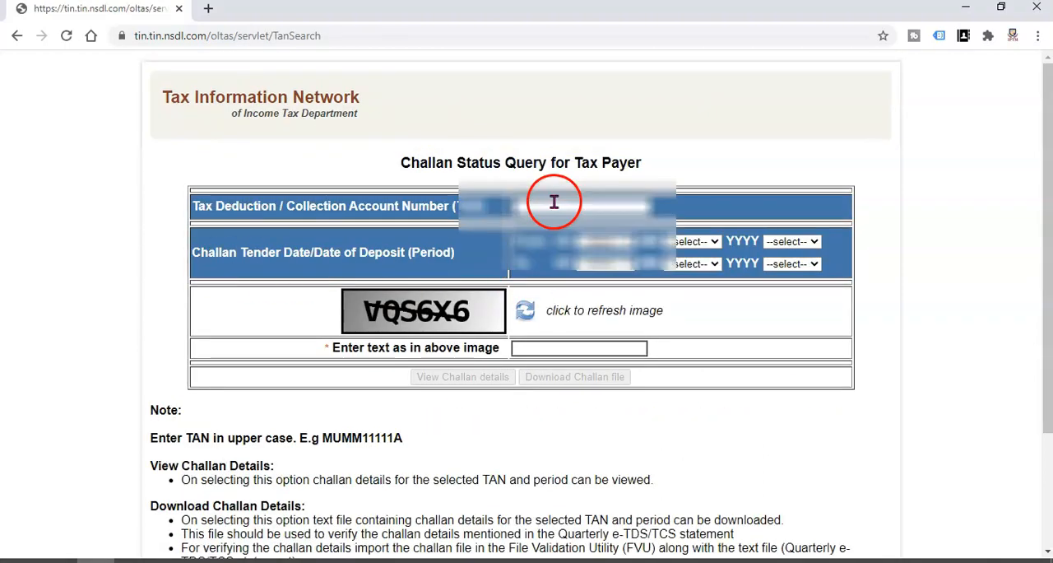
Step: Enter the company's TAN in the challan query and set the period's start date to 01 APR 2020
left_click(553, 201)
left_click(588, 236)
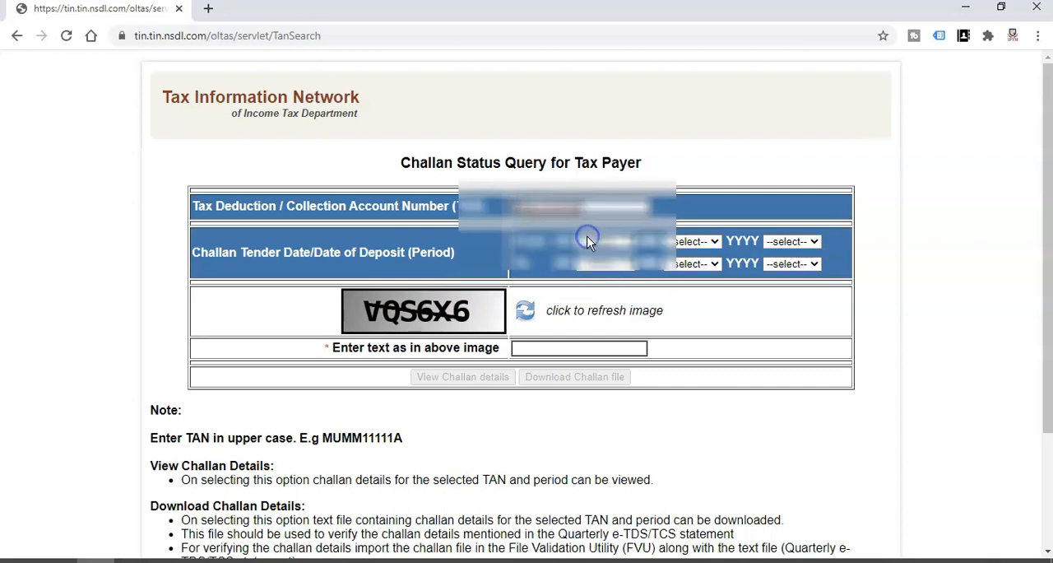
left_click(597, 245)
left_click(600, 312)
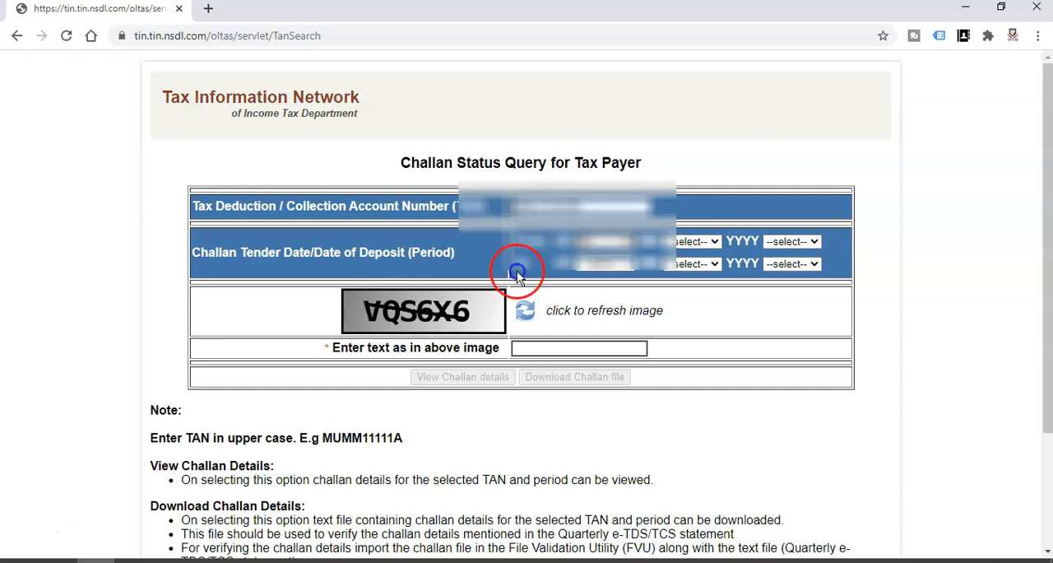
left_click(580, 242)
left_click(607, 284)
left_click(689, 241)
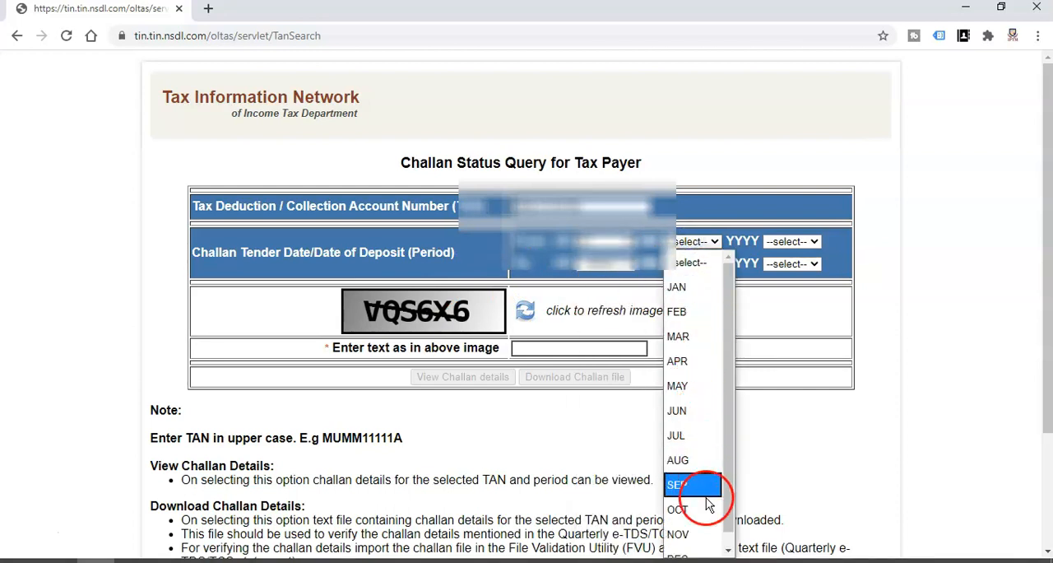
left_click(688, 360)
left_click(788, 241)
scroll(788, 502, "down", 3)
left_click(799, 536)
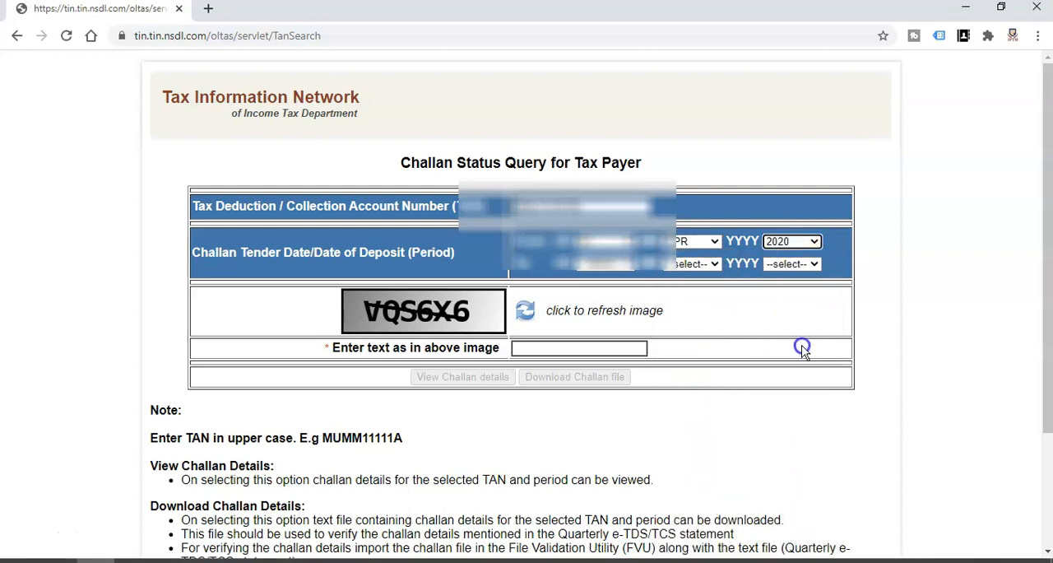
Step: Set the end date of the challan deposit period to 09 JUL 2020
left_click(787, 269)
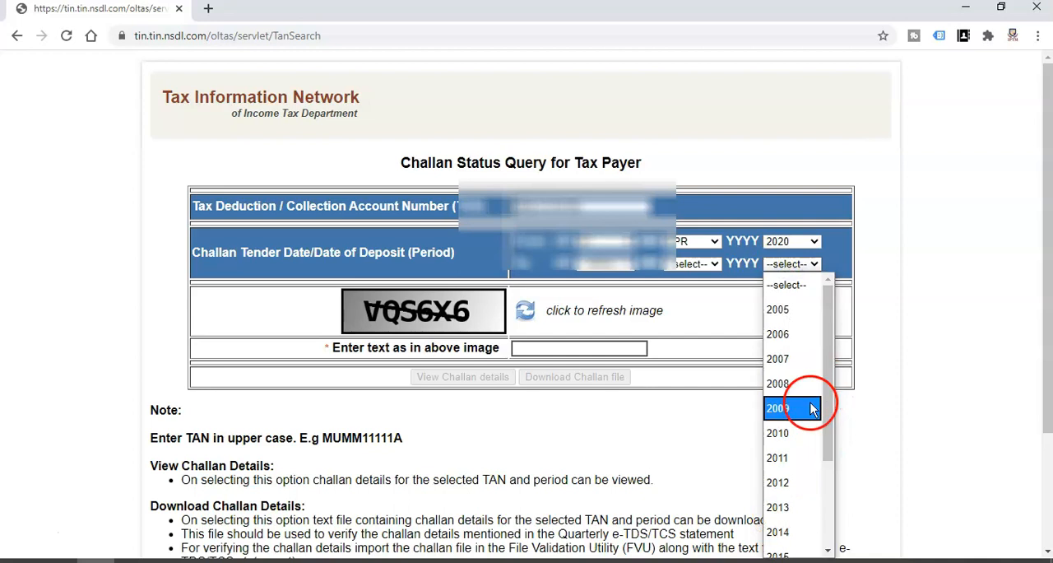
scroll(807, 461, "down", 3)
left_click(800, 535)
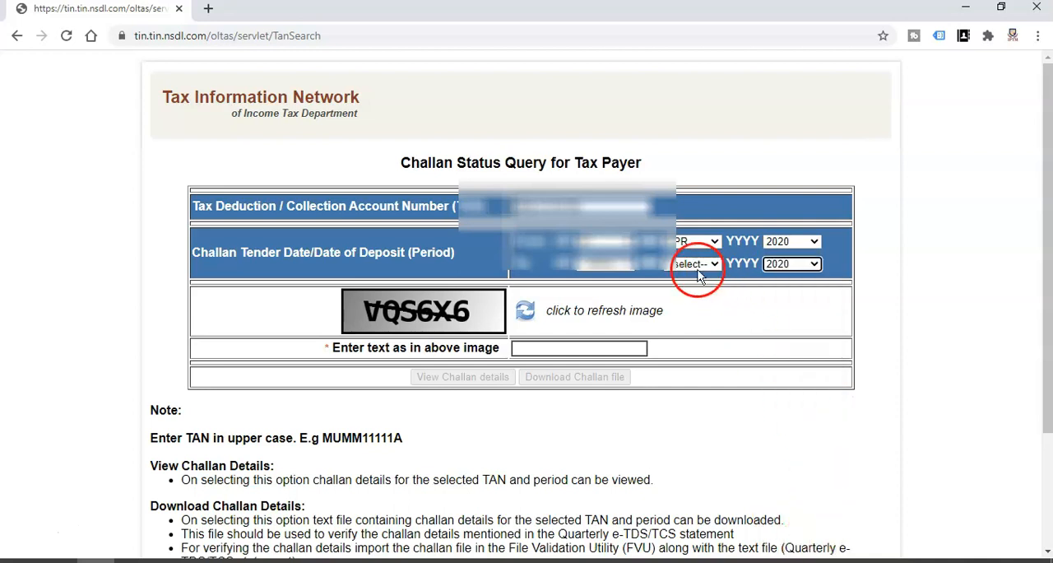
left_click(696, 264)
scroll(701, 481, "down", 1)
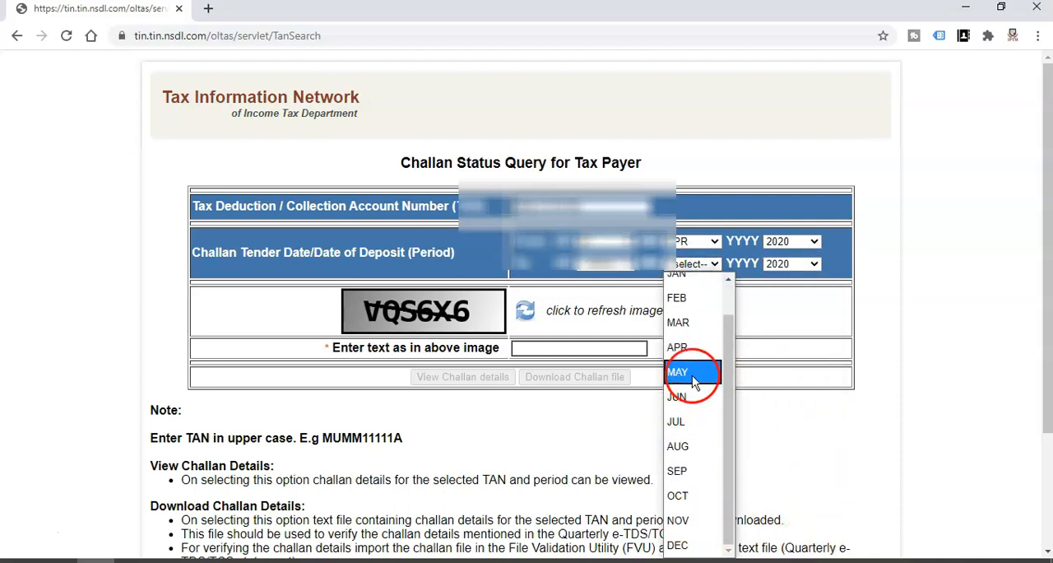
left_click(710, 421)
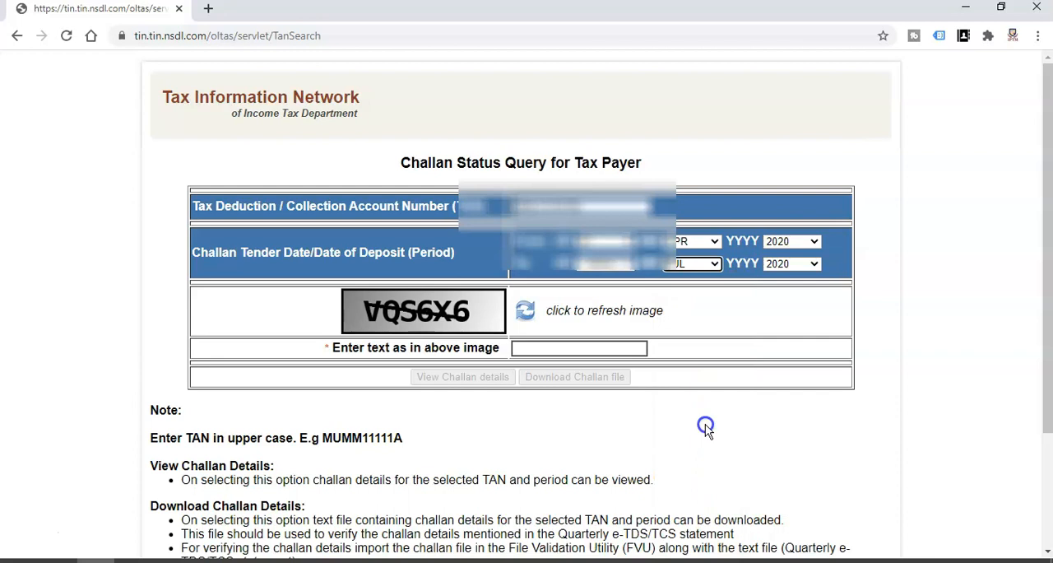
left_click(609, 266)
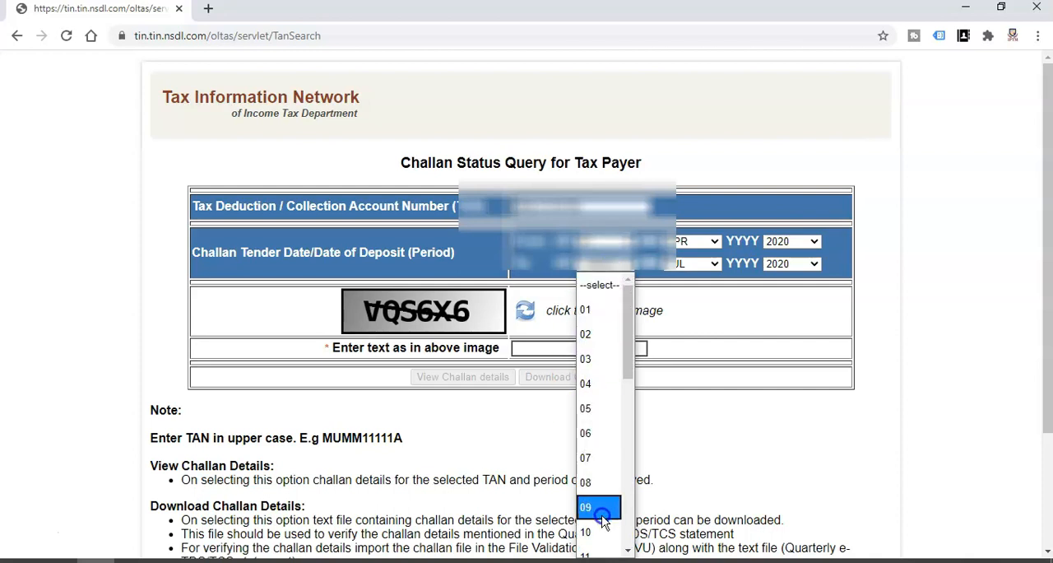
left_click(603, 508)
Step: Enter the captcha text, request the challan file download and dismiss the save dialog
left_click(545, 345)
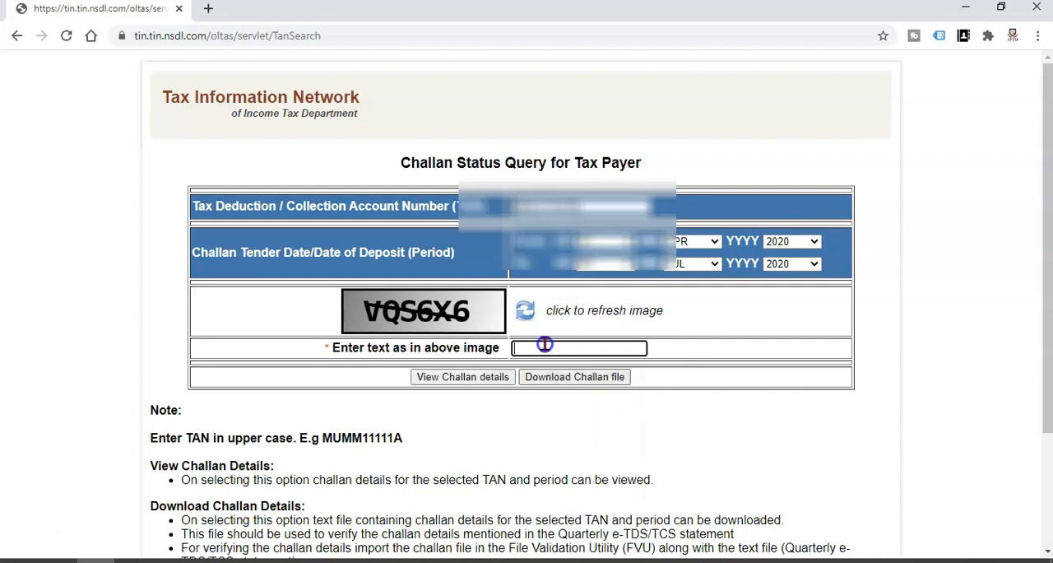
type("VQS6X6")
left_click(573, 376)
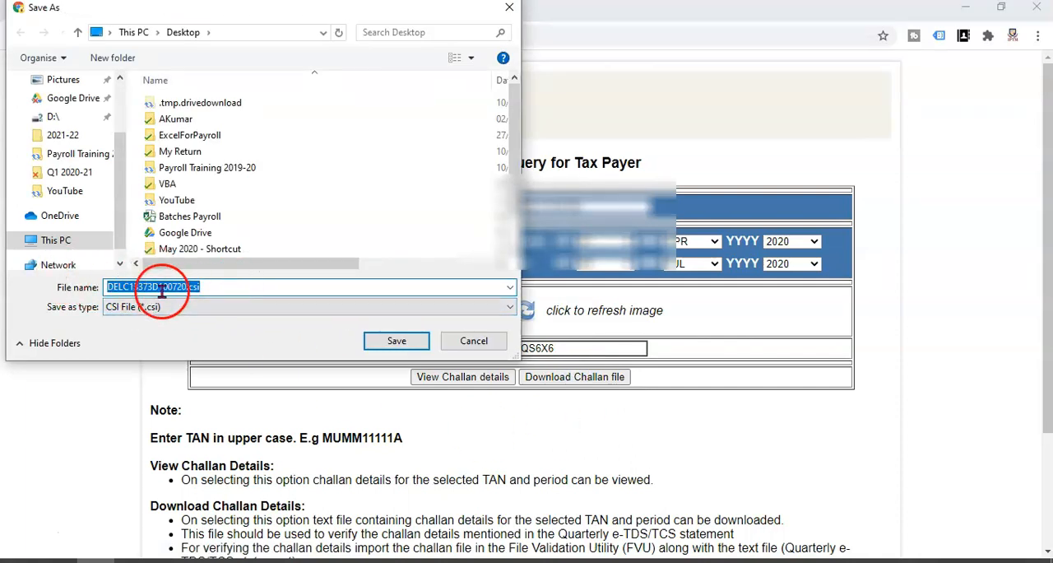
left_click(474, 340)
Step: Switch to File Explorer and locate the challan .csi file and eTDS24Q1.txt in the 2021-22 folder
mouse_move(231, 556)
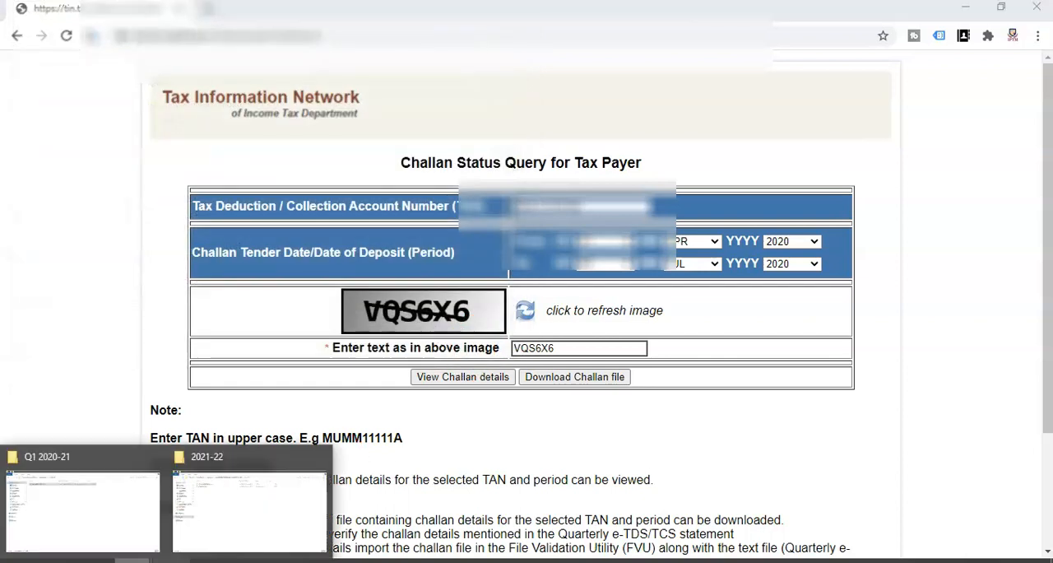
left_click(228, 530)
left_click(238, 92)
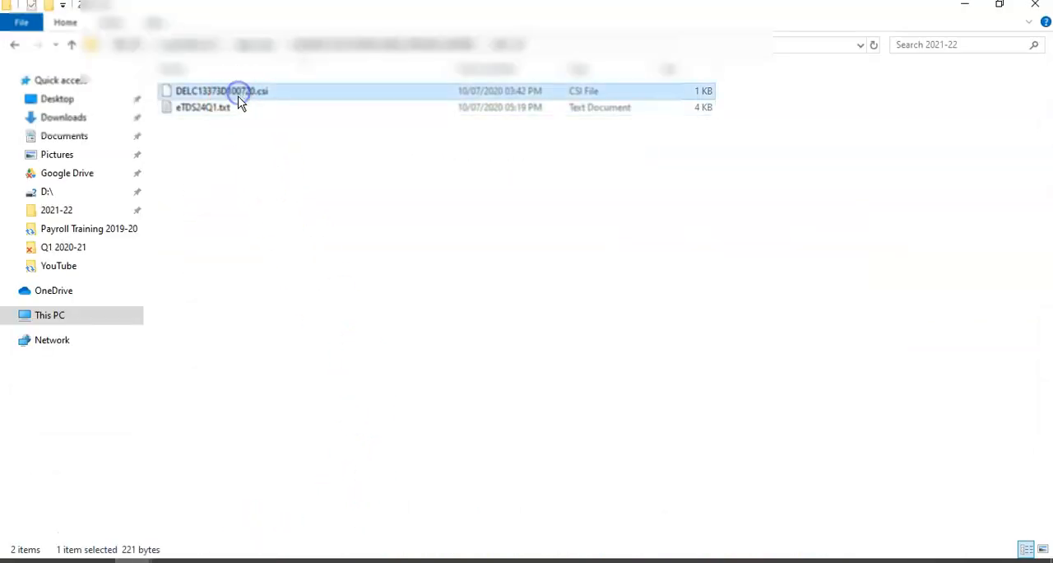
left_click(228, 109)
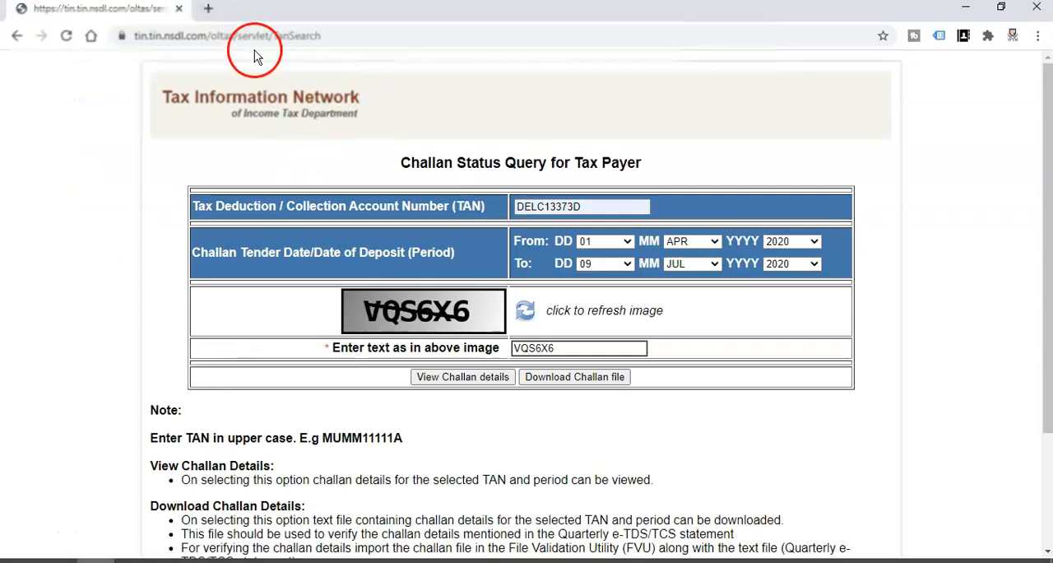
Step: Switch to Chrome and search Google for "latest fvu"
left_click(250, 37)
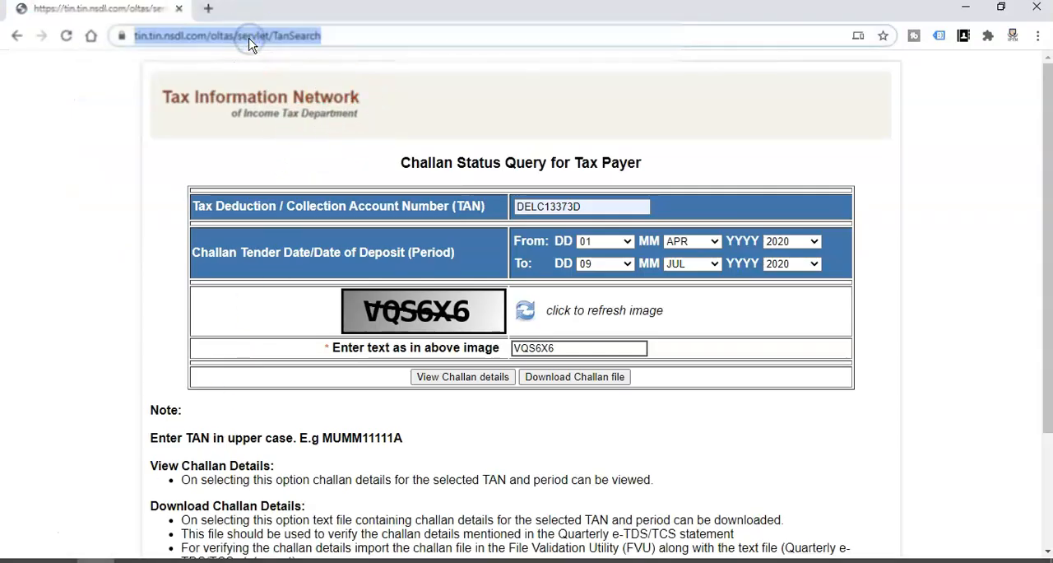
type("GOOGL")
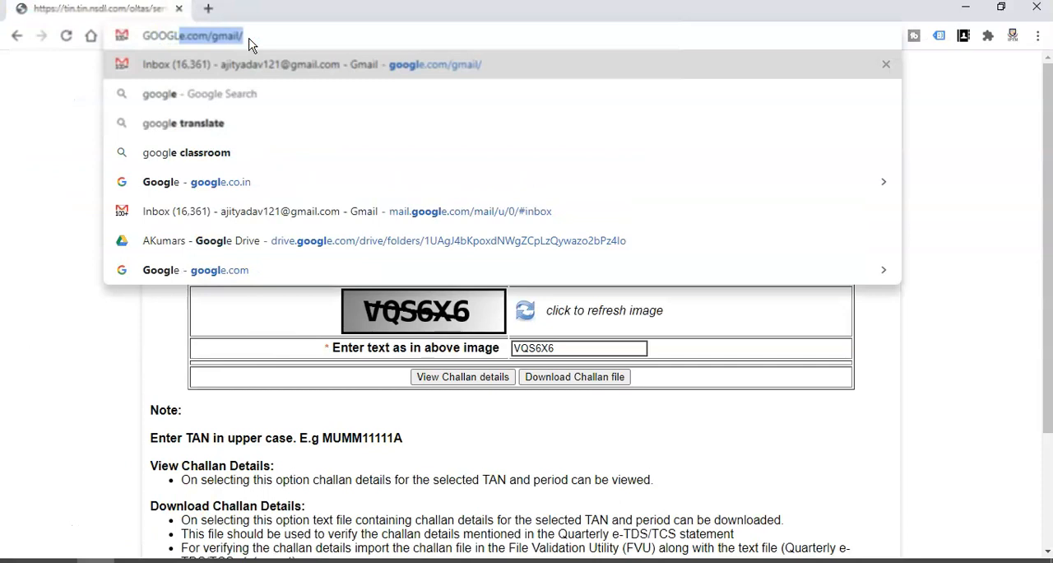
type("GLE")
key("Down")
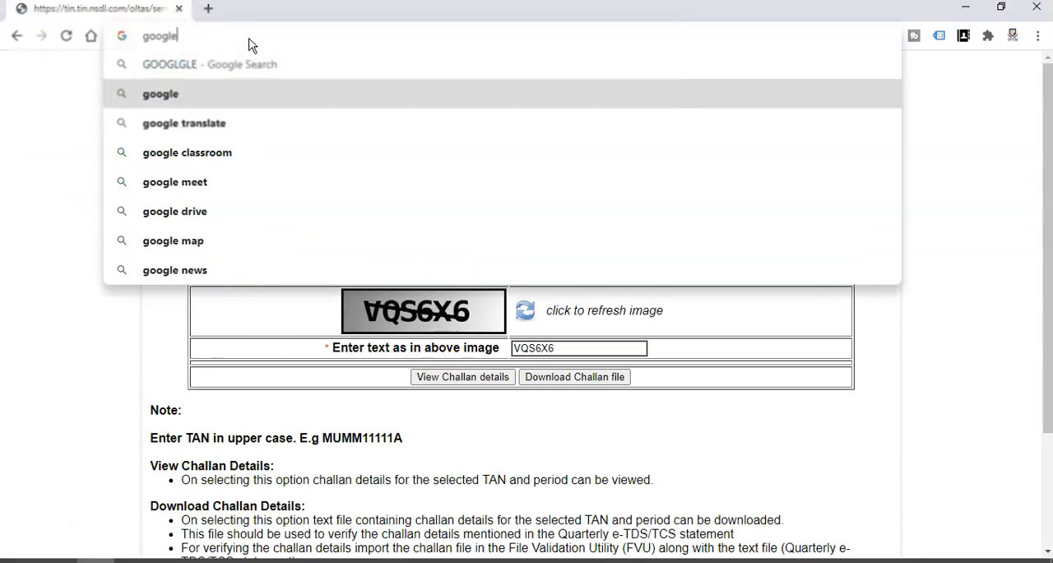
key("Return")
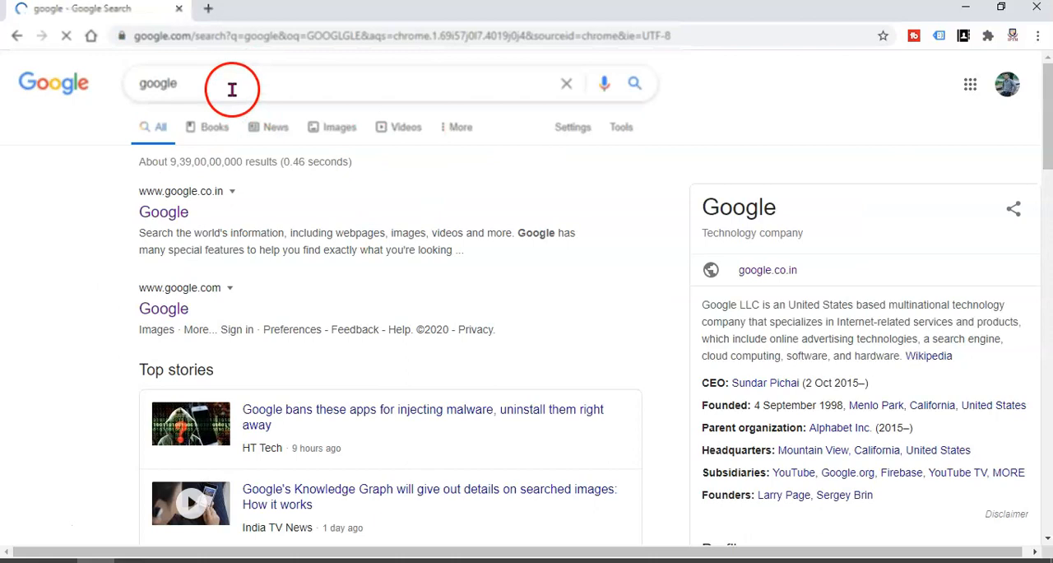
double_click(232, 89)
type("late")
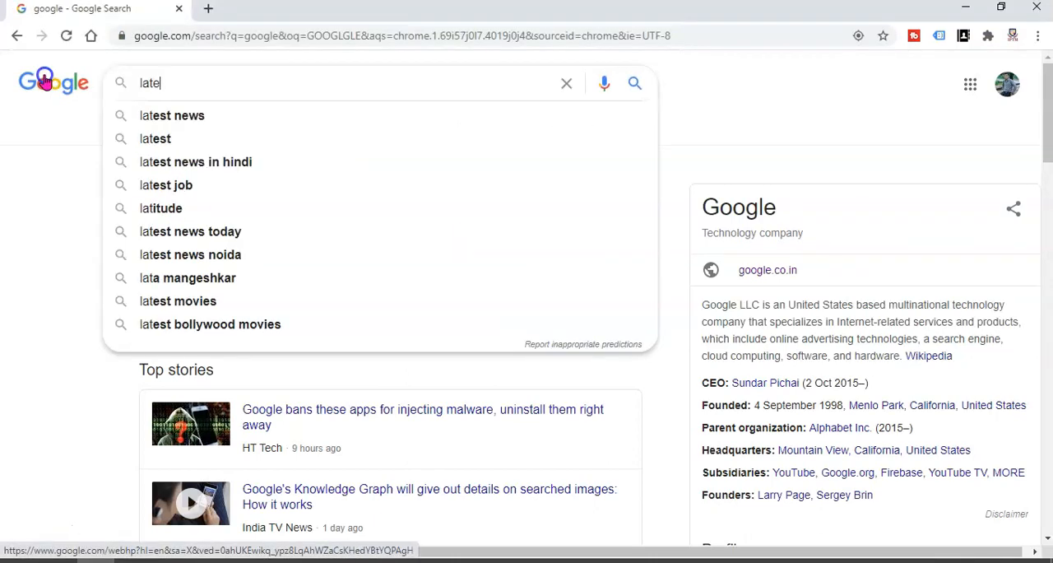
type("st fvu")
key("Return")
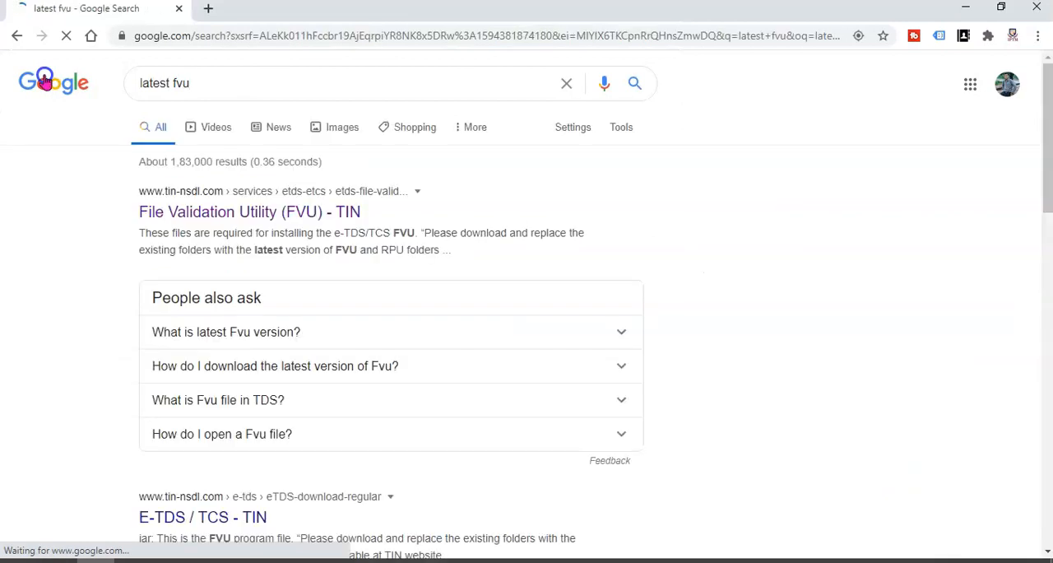
Step: Open the TIN File Validation Utility page and find the FVU download for statements from FY 2010-11 onwards
left_click(291, 216)
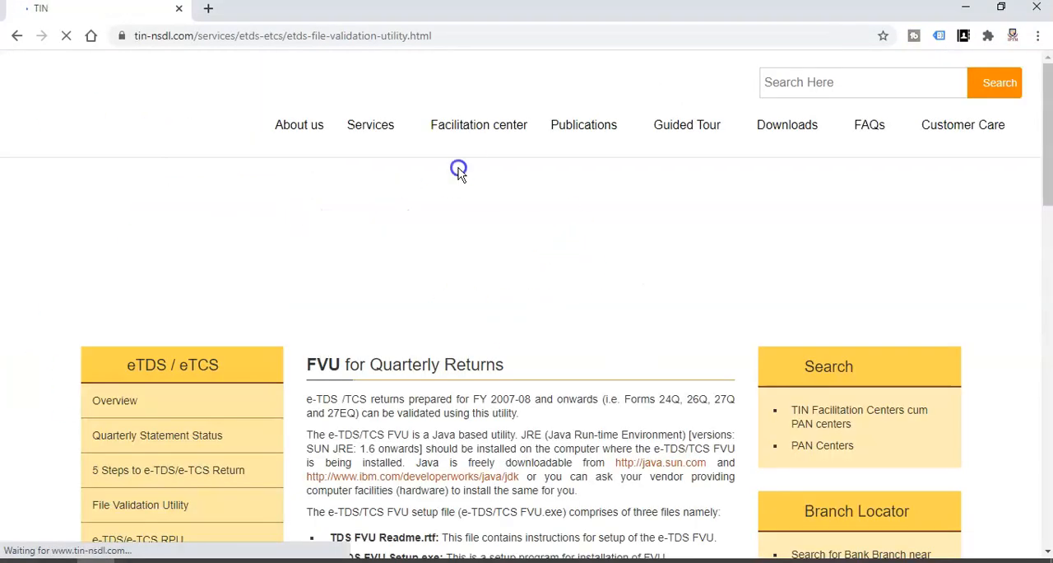
scroll(637, 280, "down", 3)
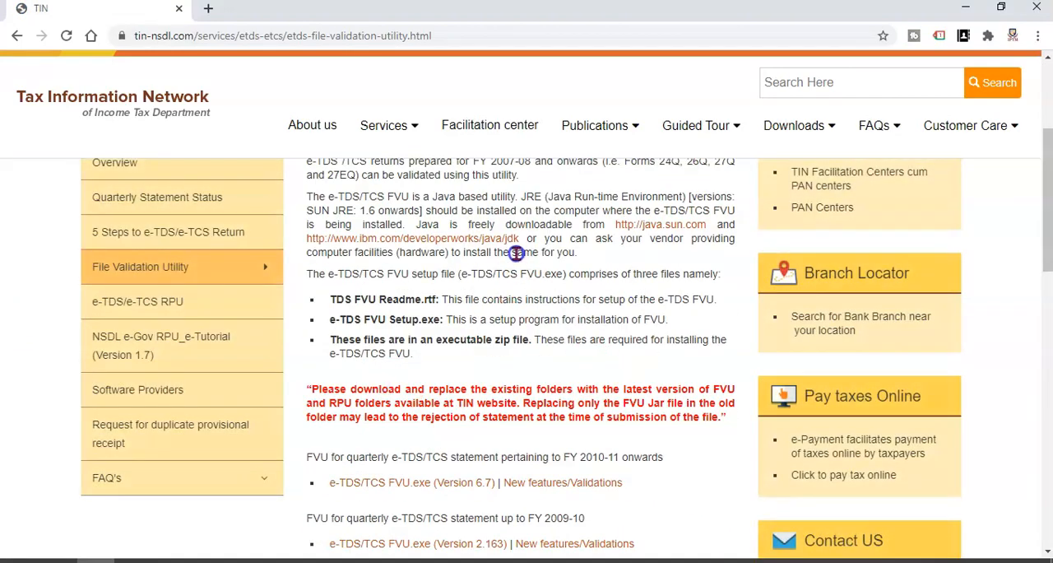
scroll(516, 253, "down", 2)
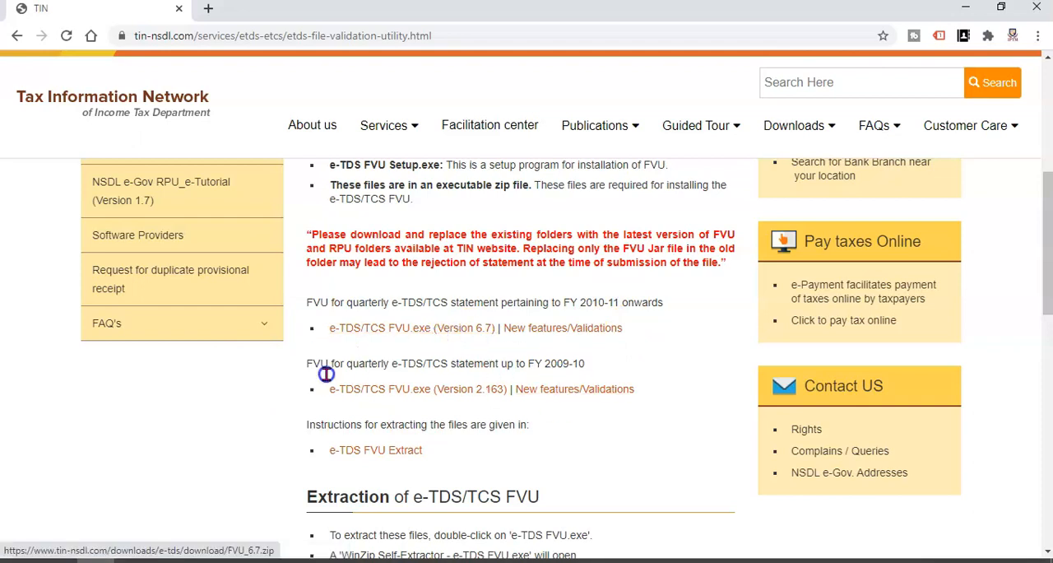
Step: Switch to File Explorer and copy the path of the 2021-22 folder
mouse_move(132, 560)
mouse_move(255, 518)
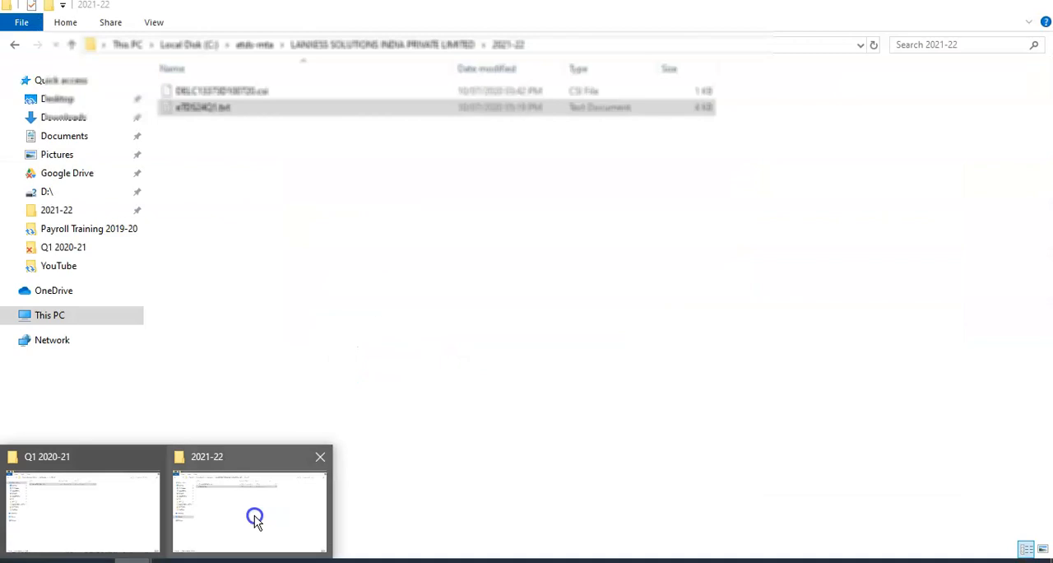
mouse_move(102, 506)
left_click(228, 502)
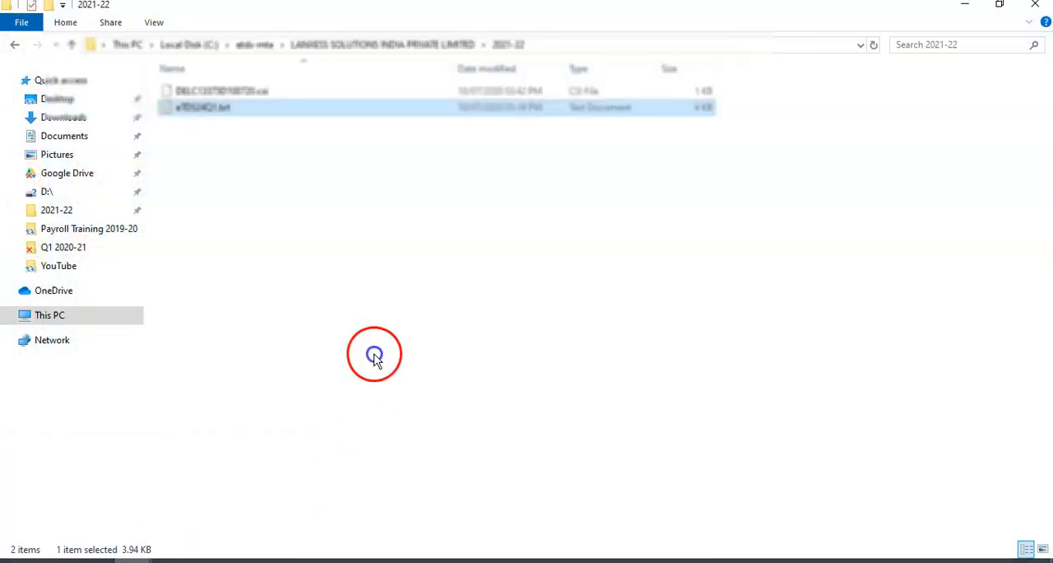
left_click(372, 332)
left_click(595, 43)
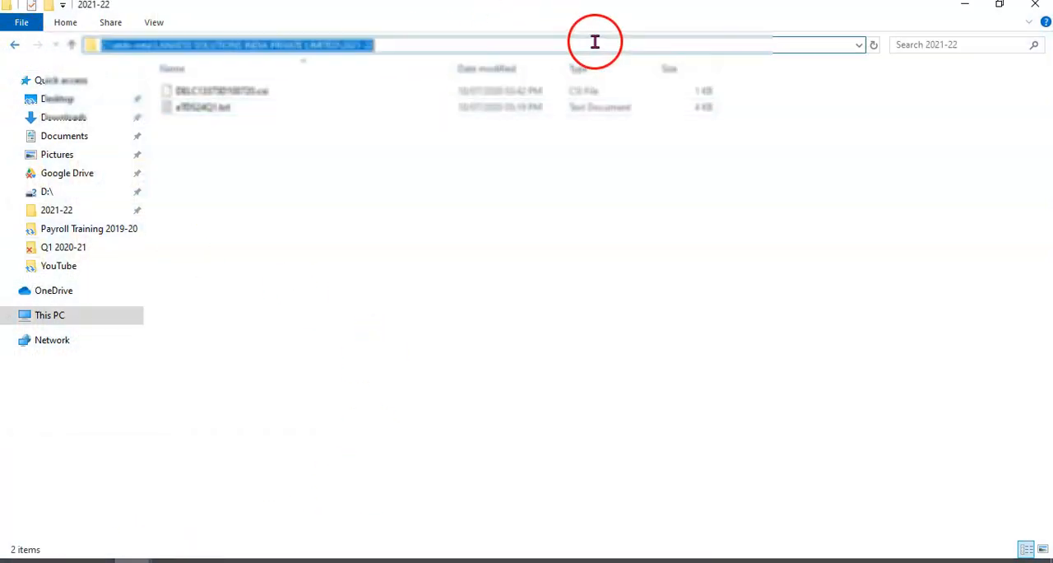
left_click(407, 294)
Step: Go back to the etds-mta folder and launch the TDS_STANDALONE_FVU_6.7.jar shortcut
left_click(14, 45)
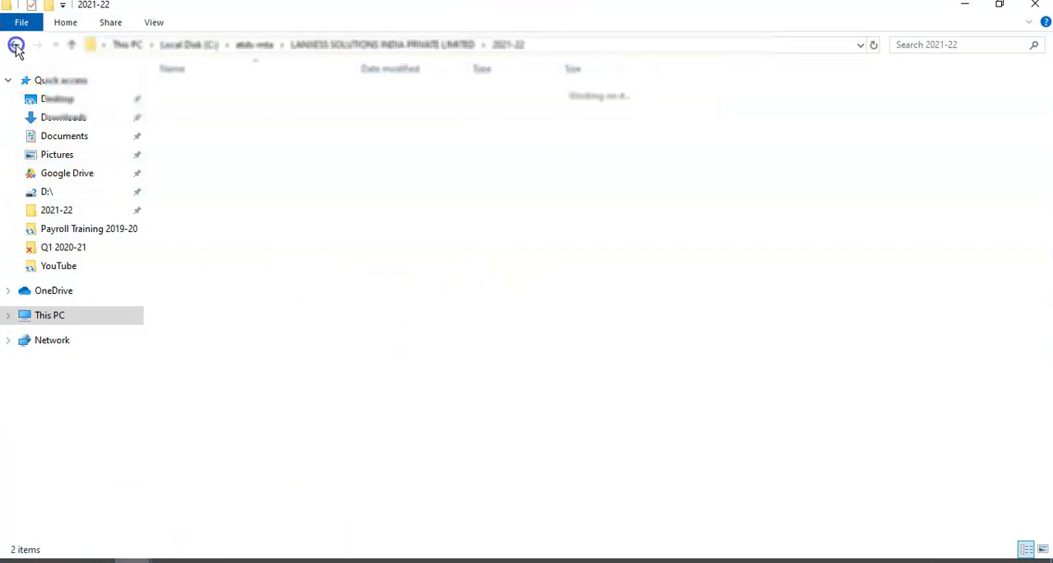
left_click(14, 44)
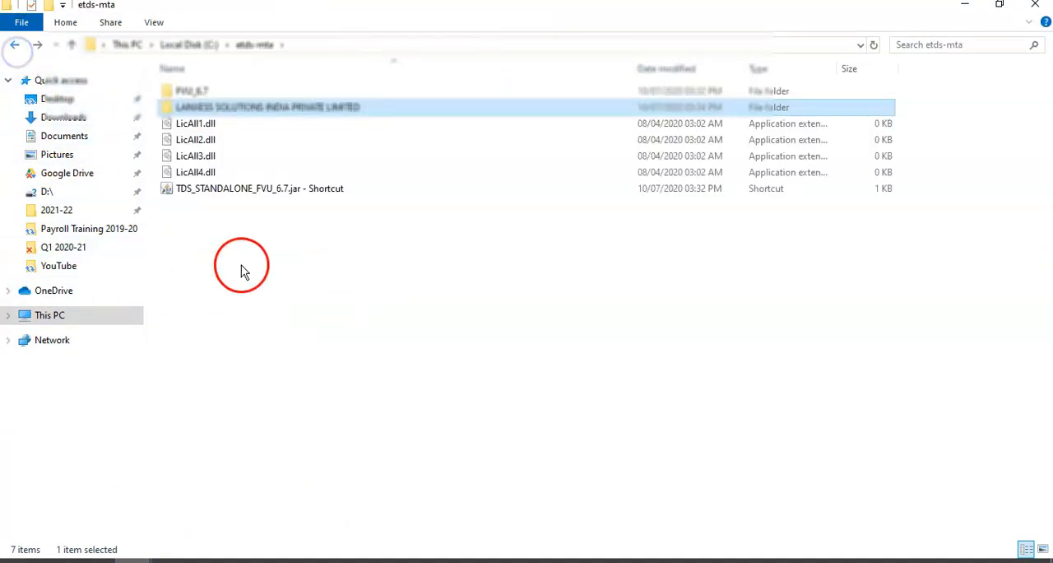
left_click(280, 192)
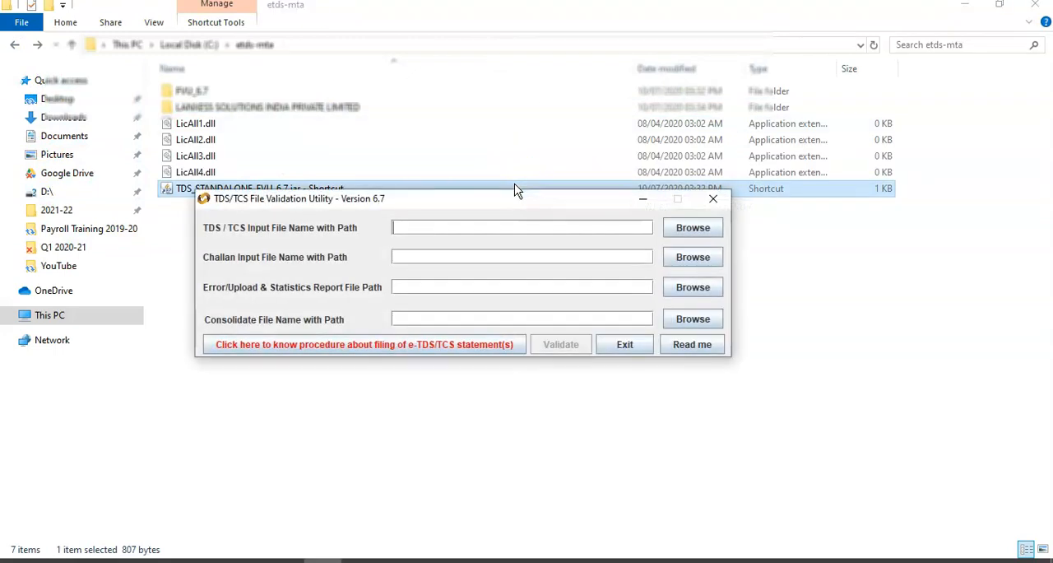
Step: Choose eTDS24Q1.txt as the TDS/TCS input file, using the copied 2021-22 folder path
left_click(705, 221)
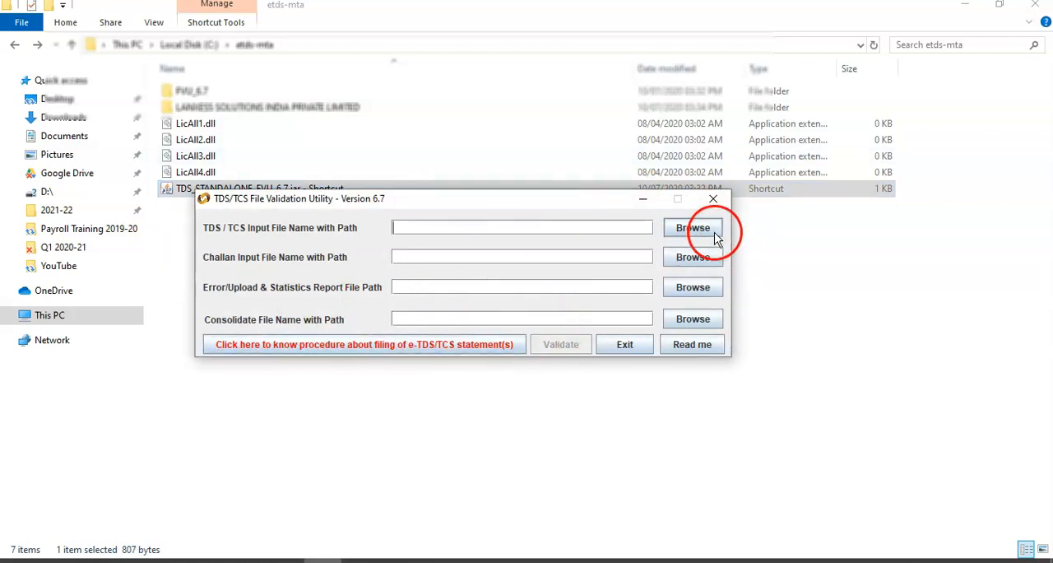
left_click(692, 235)
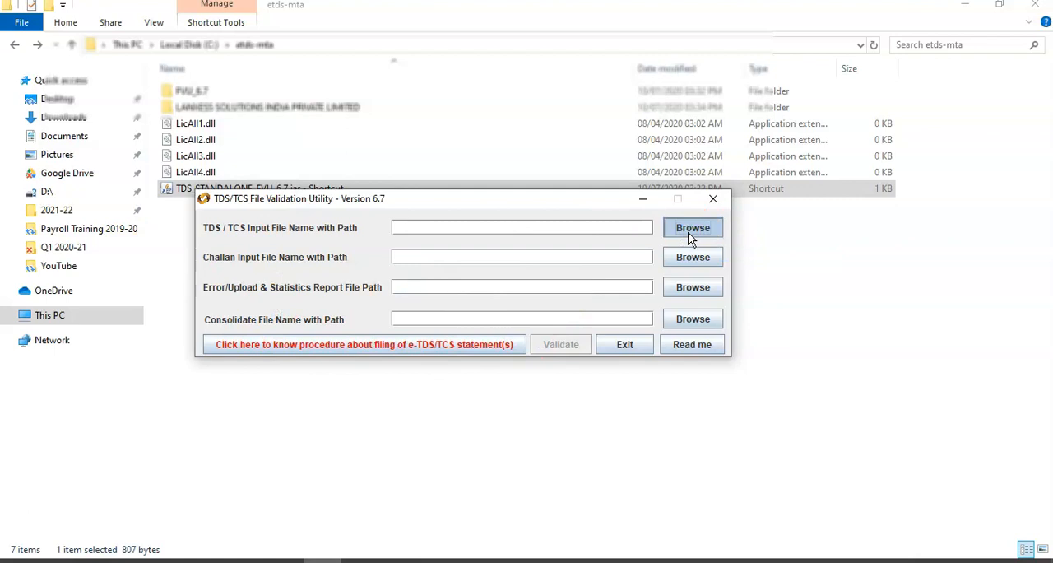
left_click(635, 337)
type("C:\\etds-mta\\LANXESS SOLUTIONS INDIA PRIVATE LIMITED\\2021-22")
left_click(559, 391)
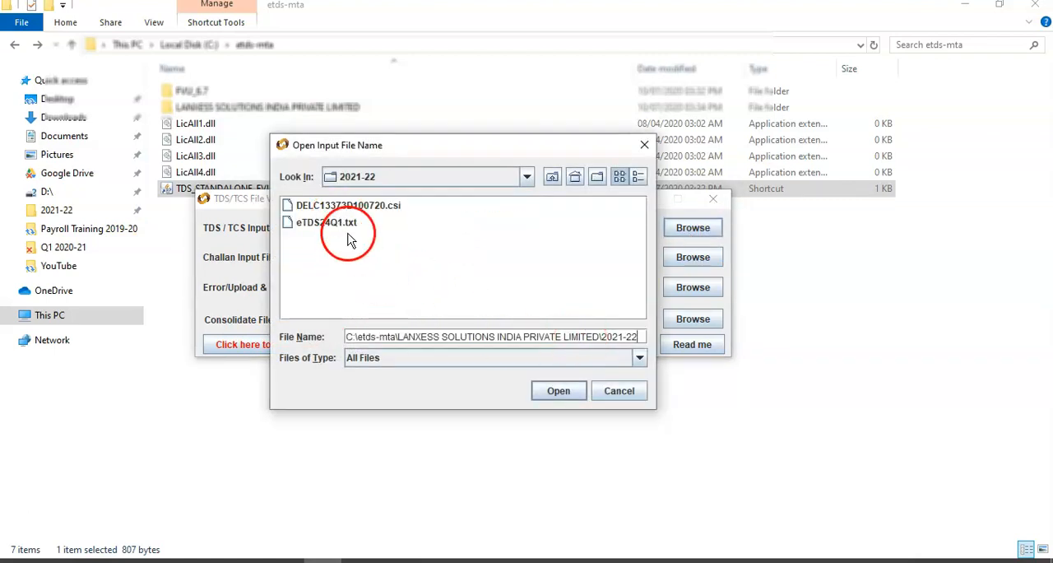
left_click(346, 222)
left_click(556, 392)
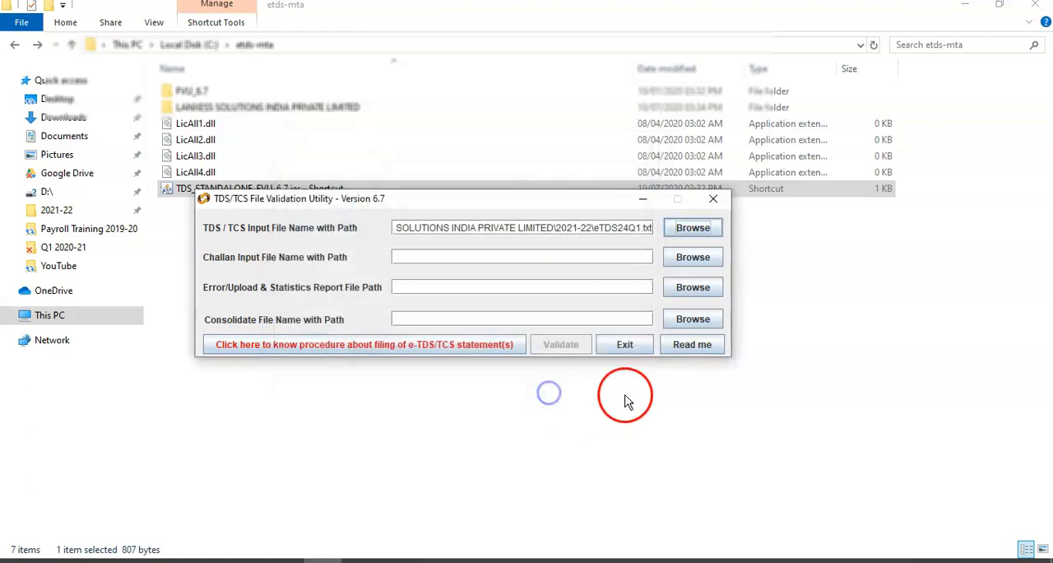
Step: Choose the .csi file in the 2021-22 folder as the challan input file
left_click(693, 256)
left_click(351, 205)
left_click(559, 390)
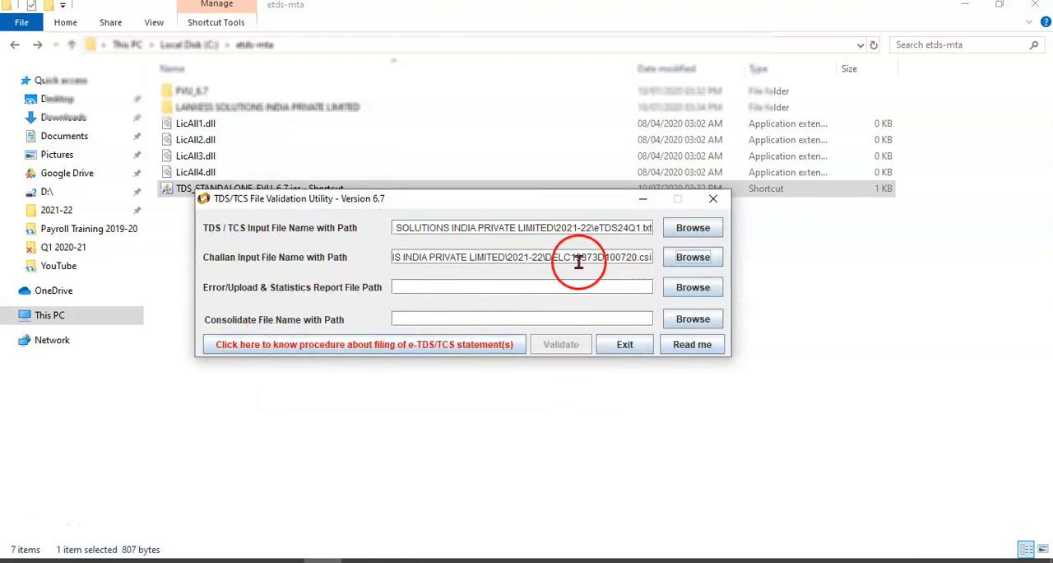
left_click_drag(579, 261, 651, 259)
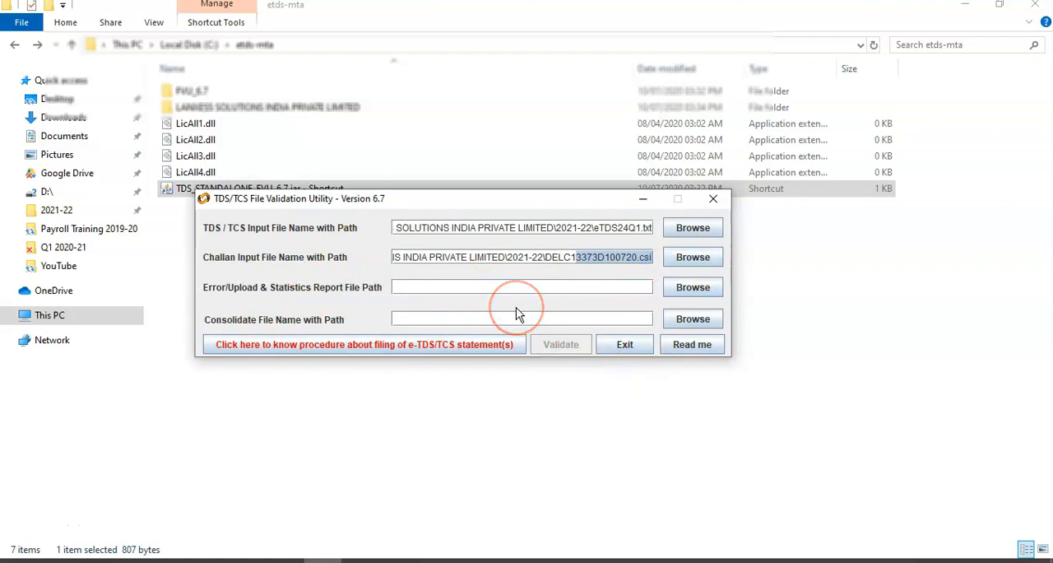
Step: Set the error/upload and statistics report file path to the copied 2021-22 folder path
left_click(434, 288)
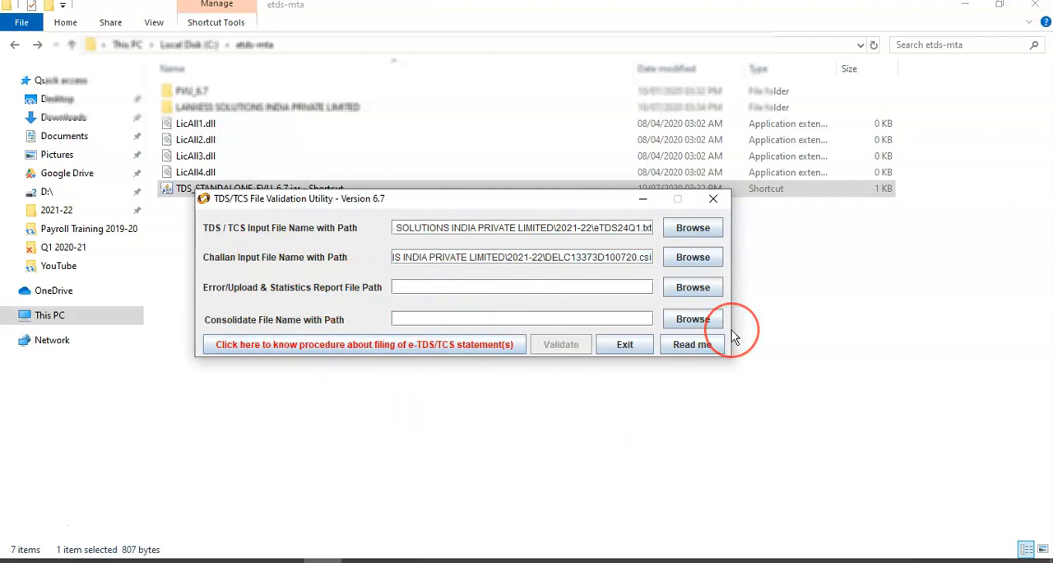
left_click(693, 287)
type("C:\\etds-mta\\LANXESS SOLUTIONS INDIA PRIVATE LIMITED\\2021-22")
left_click(568, 390)
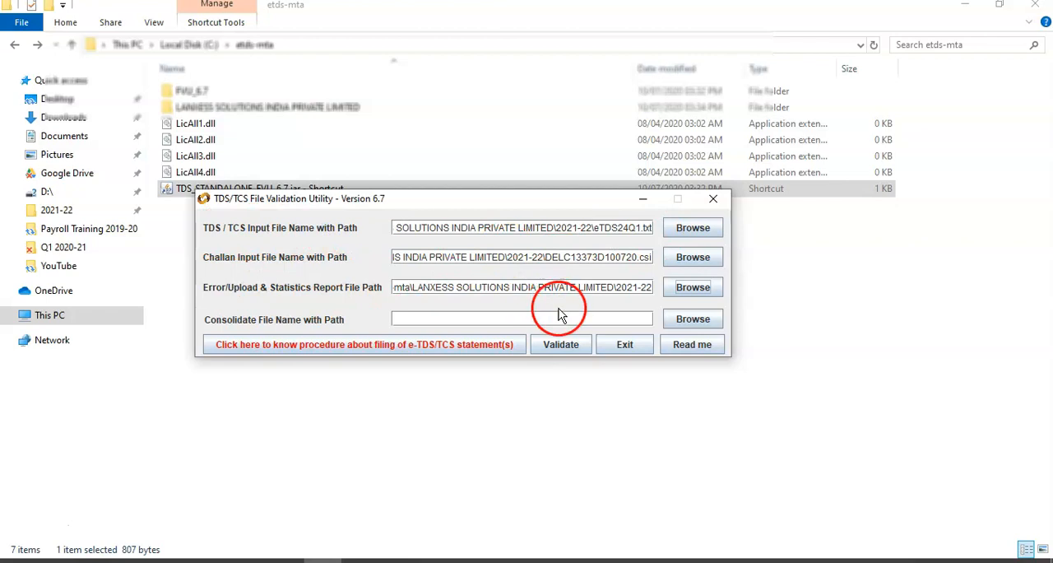
Step: Validate the TDS return against the challan file and dismiss the validation message
left_click(573, 349)
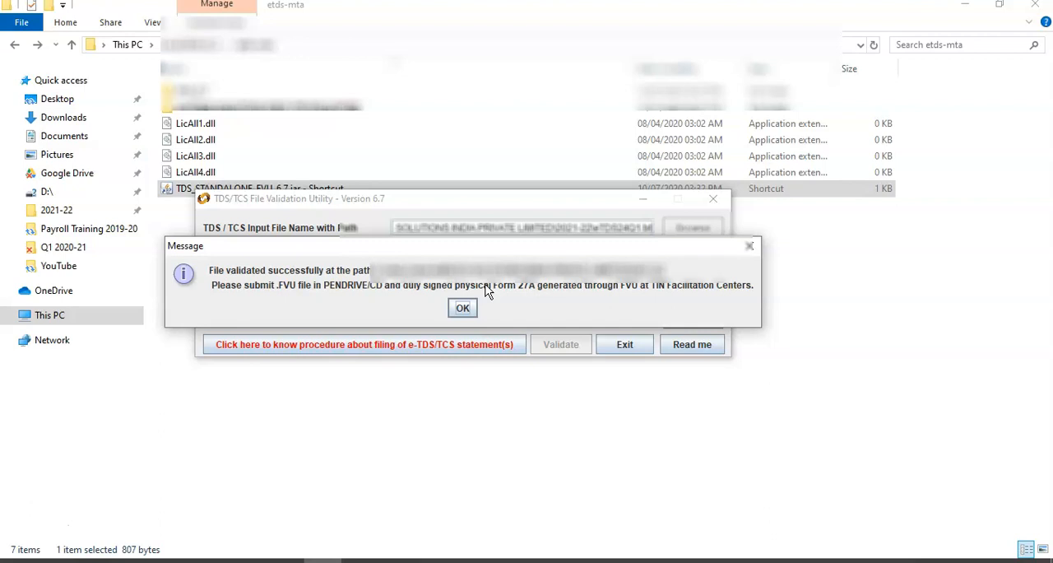
left_click(456, 309)
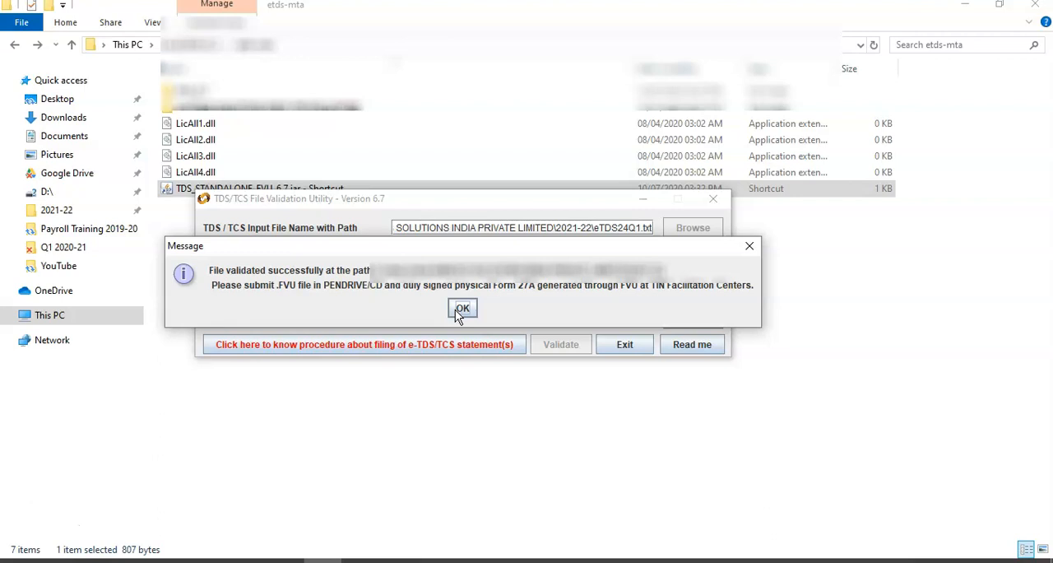
left_click(455, 310)
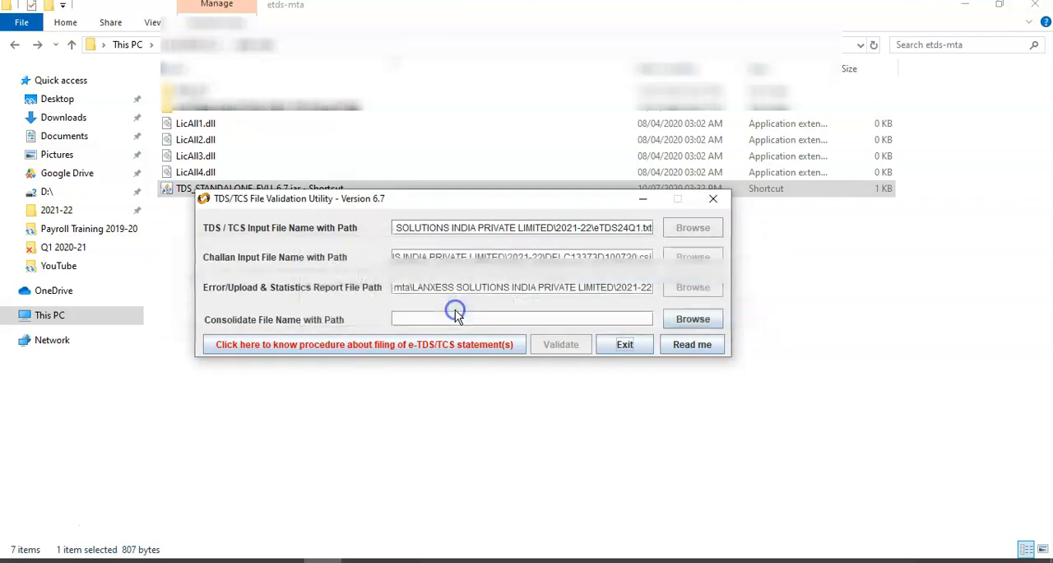
Step: Switch to the 2021-22 folder in File Explorer, open the generated Form 27A PDF to review it, and close it
left_click(527, 309)
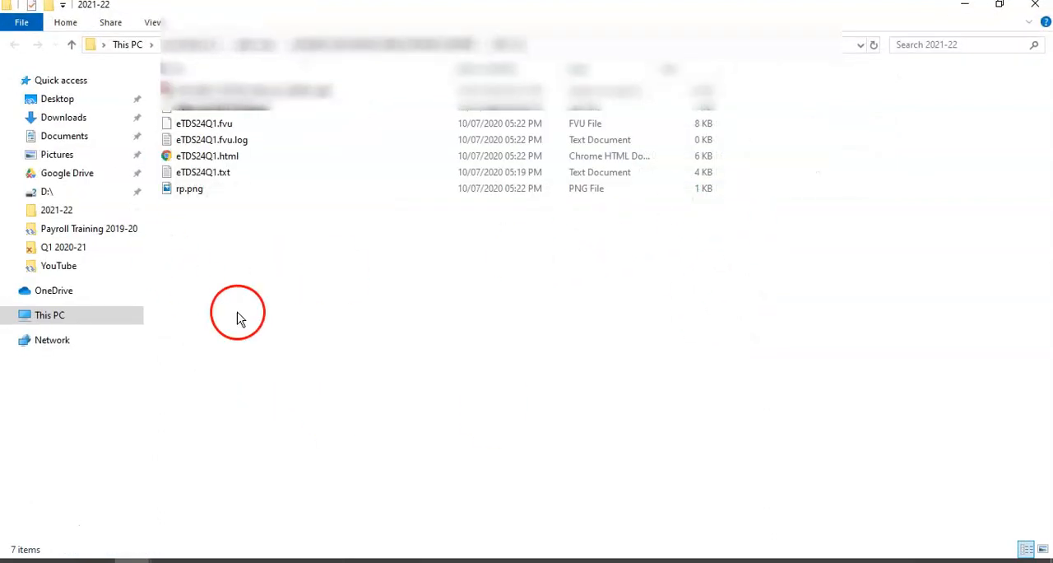
left_click(181, 92)
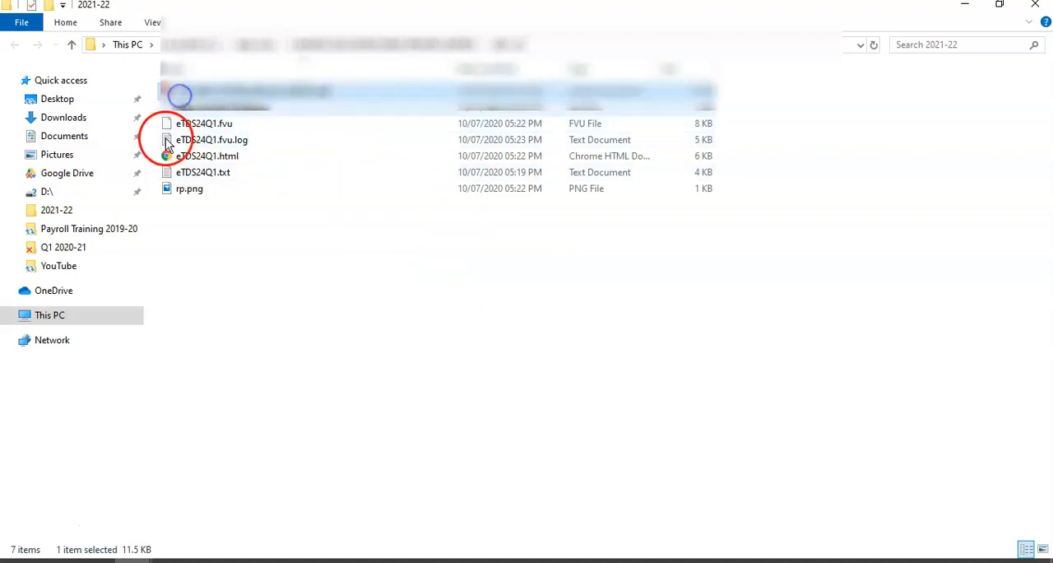
double_click(277, 92)
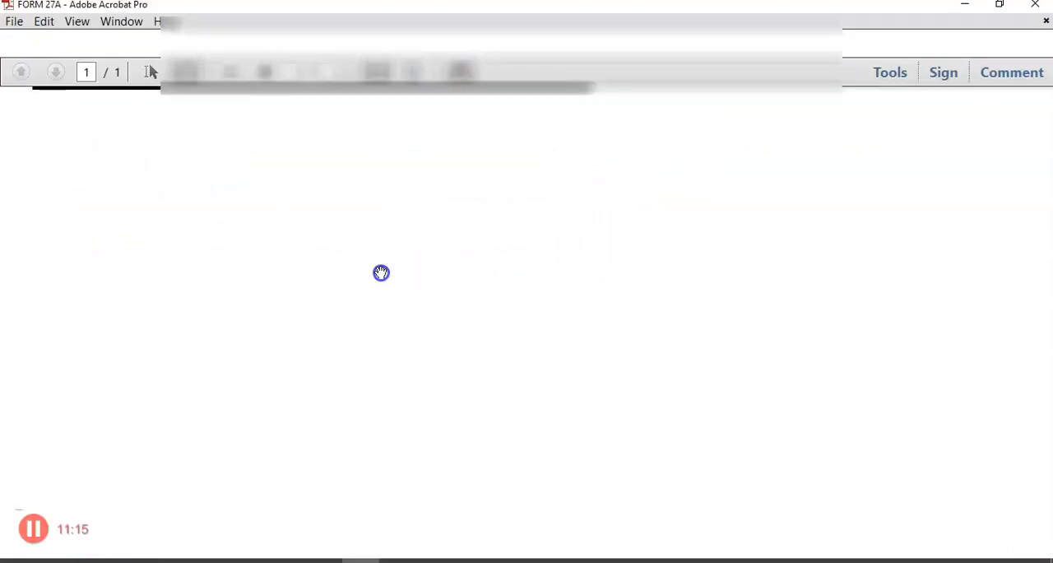
scroll(609, 342, "down", 5)
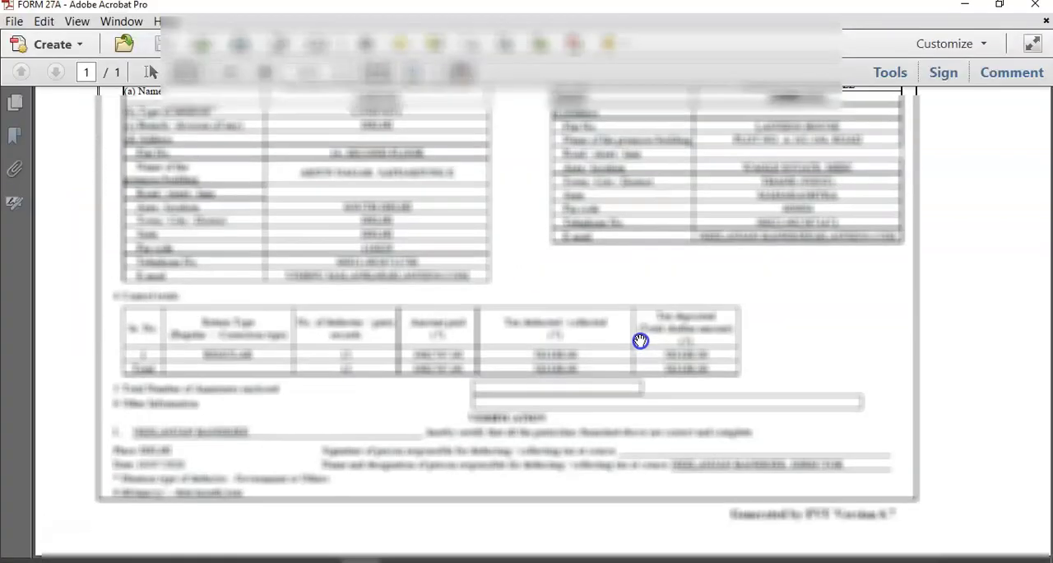
left_click(1038, 7)
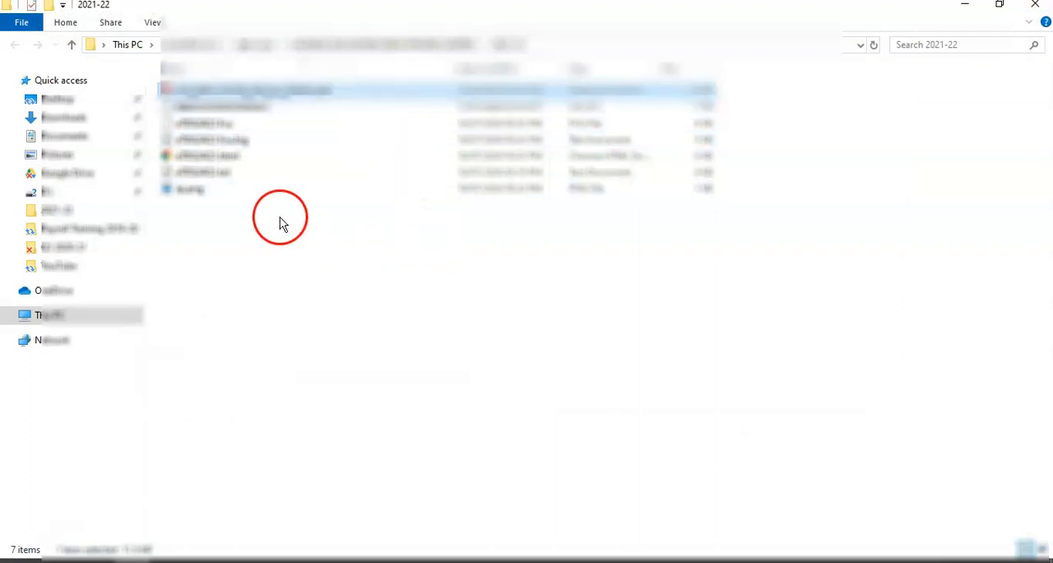
Step: Locate the generated eTDS24Q1.fvu file in the 2021-22 folder
left_click(216, 126)
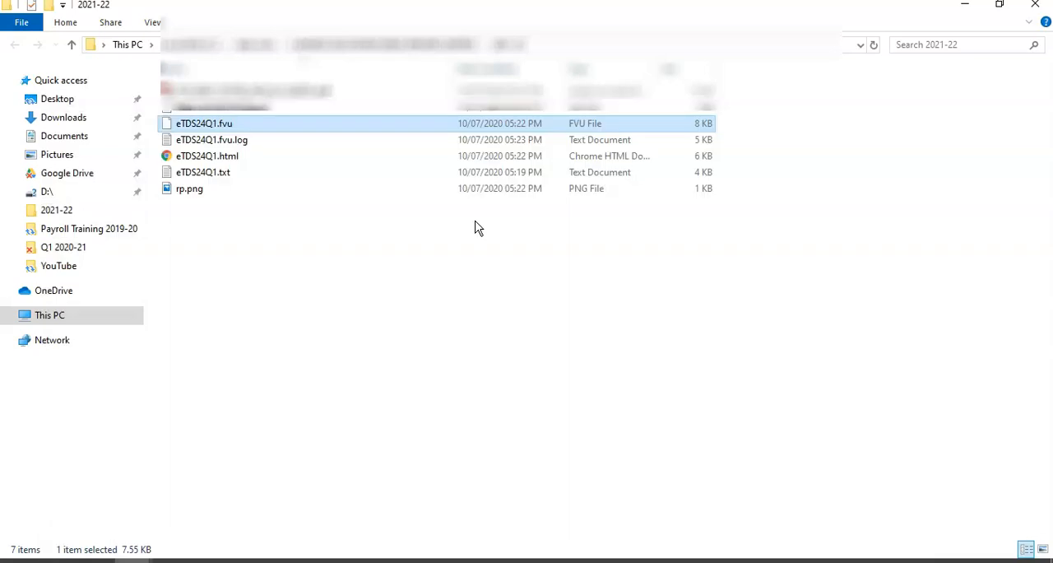
left_click(261, 258)
right_click(261, 258)
left_click(191, 313)
left_click(258, 337)
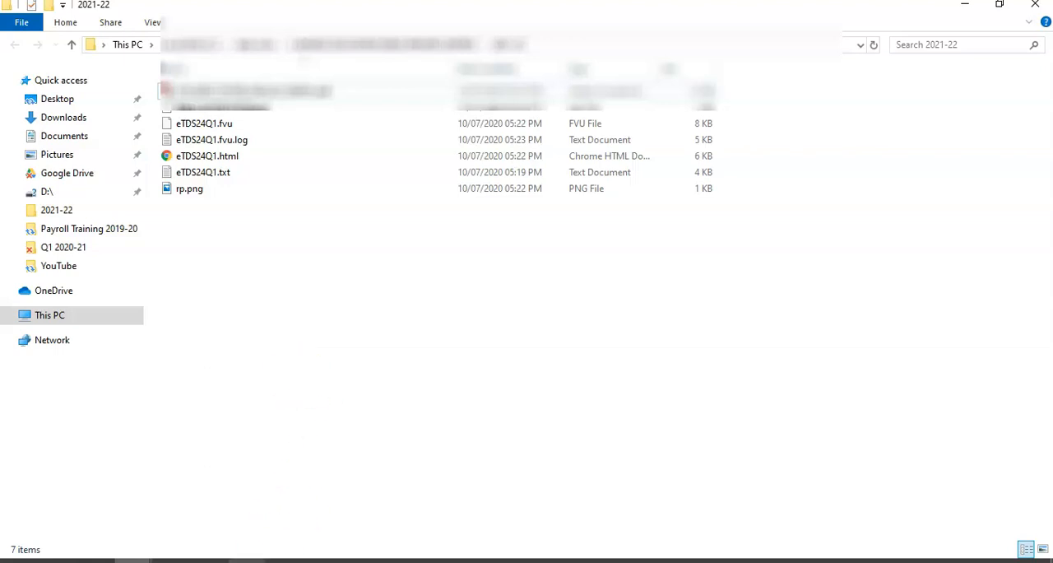
Step: Switch to the Form 24Q1 2020-21.xls workbook in Excel and review the Challan Details, Deductee Details and Deductor Details sheets
left_click(323, 560)
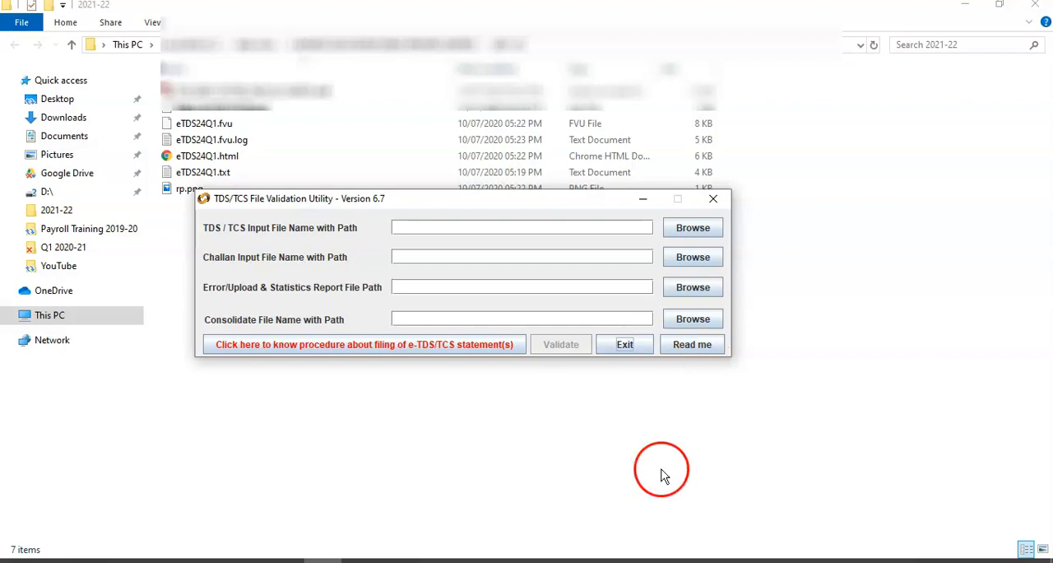
left_click(209, 559)
left_click_drag(78, 169, 697, 221)
left_click(407, 315)
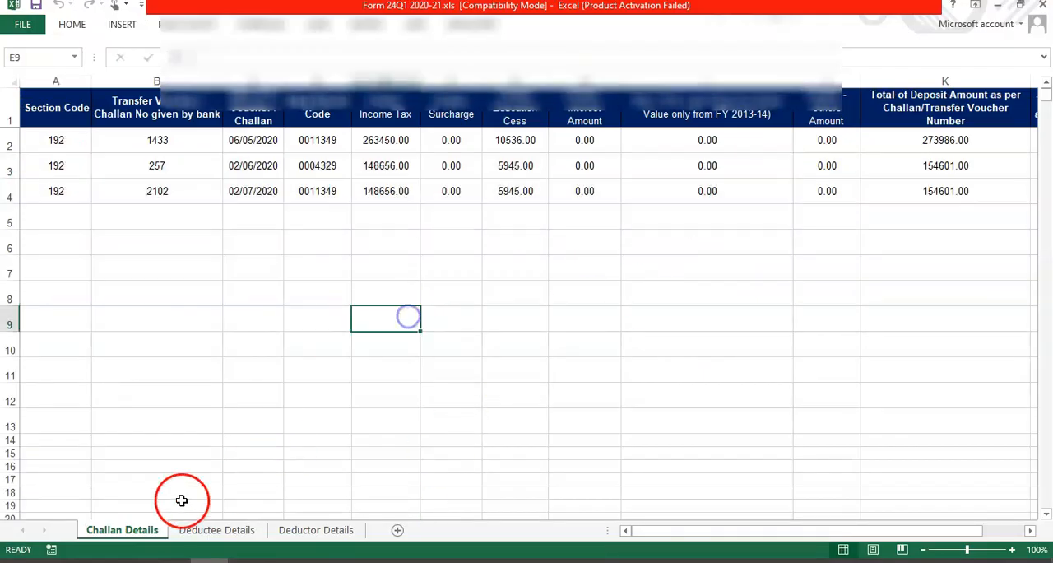
left_click(198, 533)
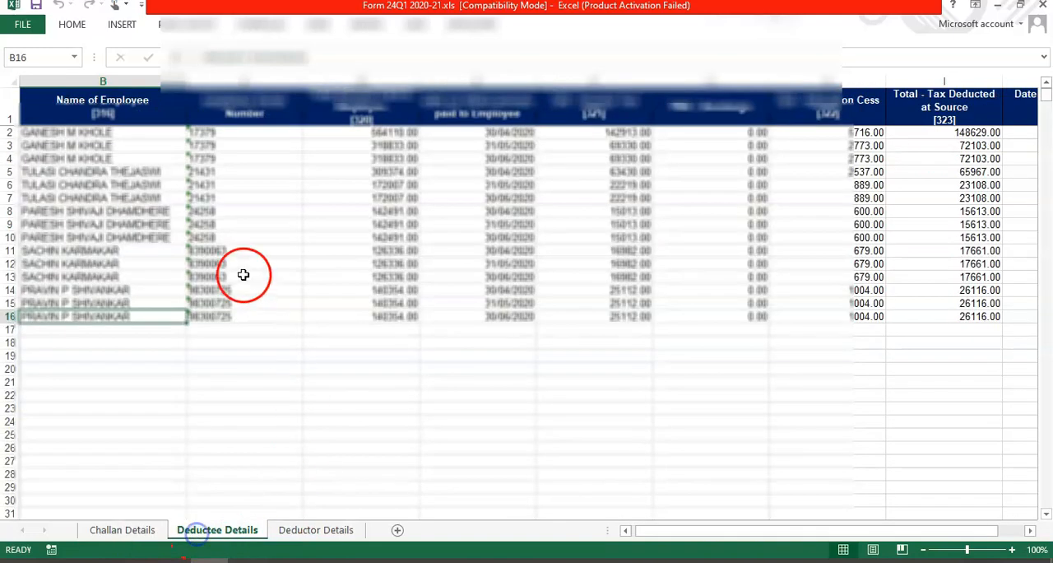
left_click(245, 275)
left_click(316, 530)
left_click(391, 294)
left_click(543, 380)
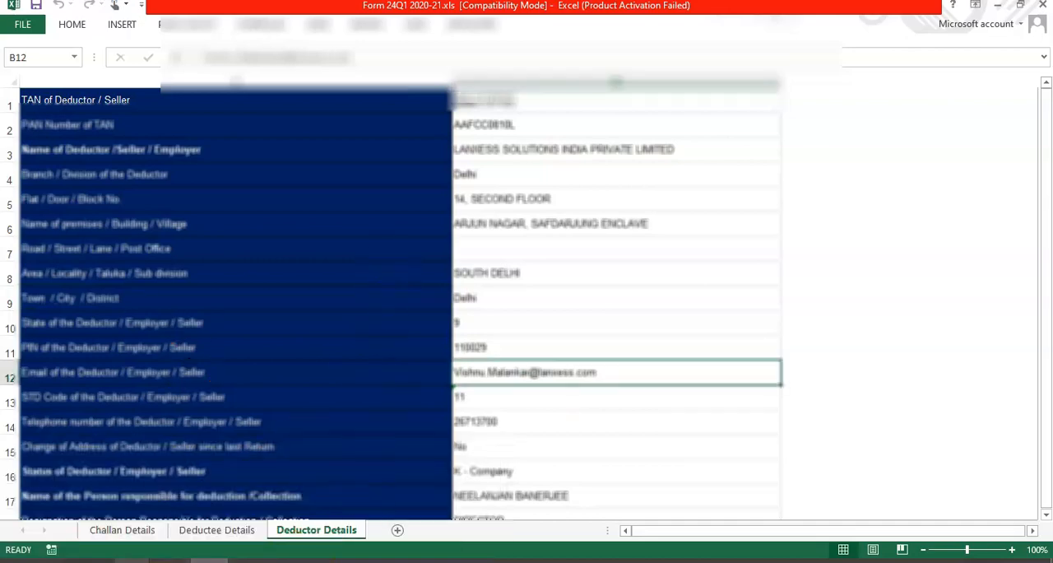
Step: Revisit the TIN download page in Chrome and the FVU window, and select the Form 27A PDF in the 2021-22 folder
left_click(95, 560)
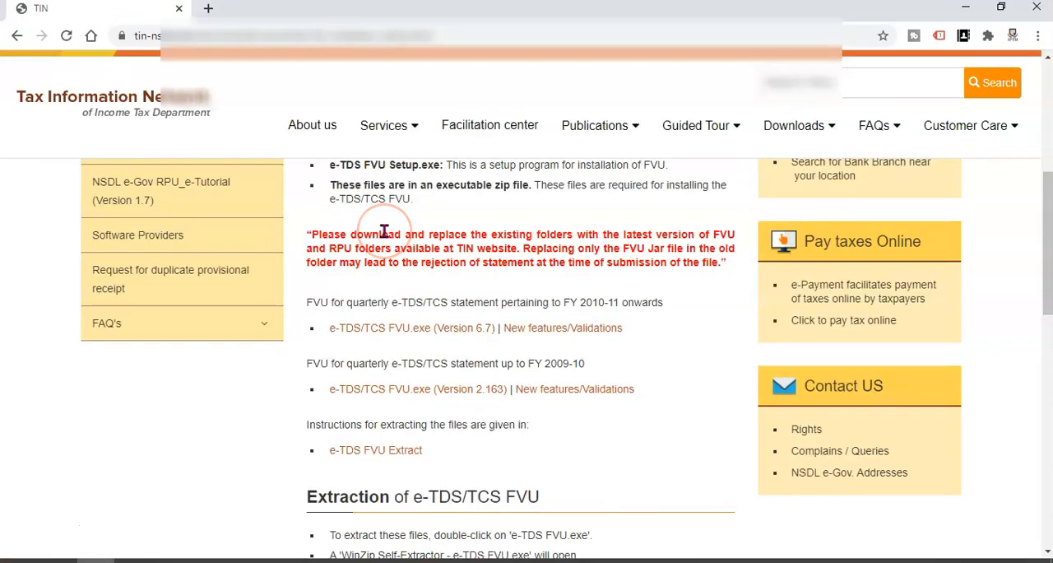
left_click(323, 561)
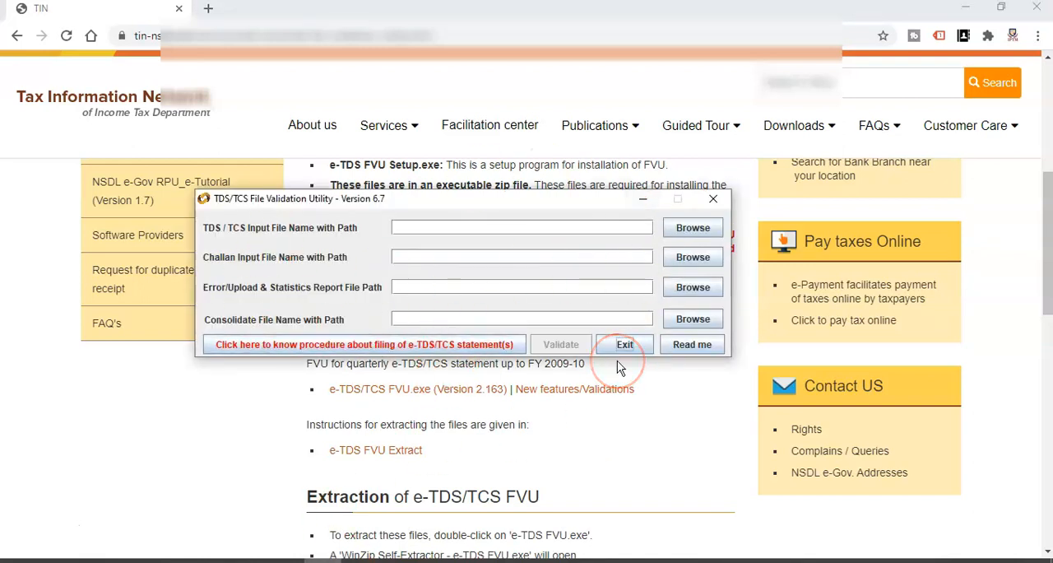
left_click(168, 560)
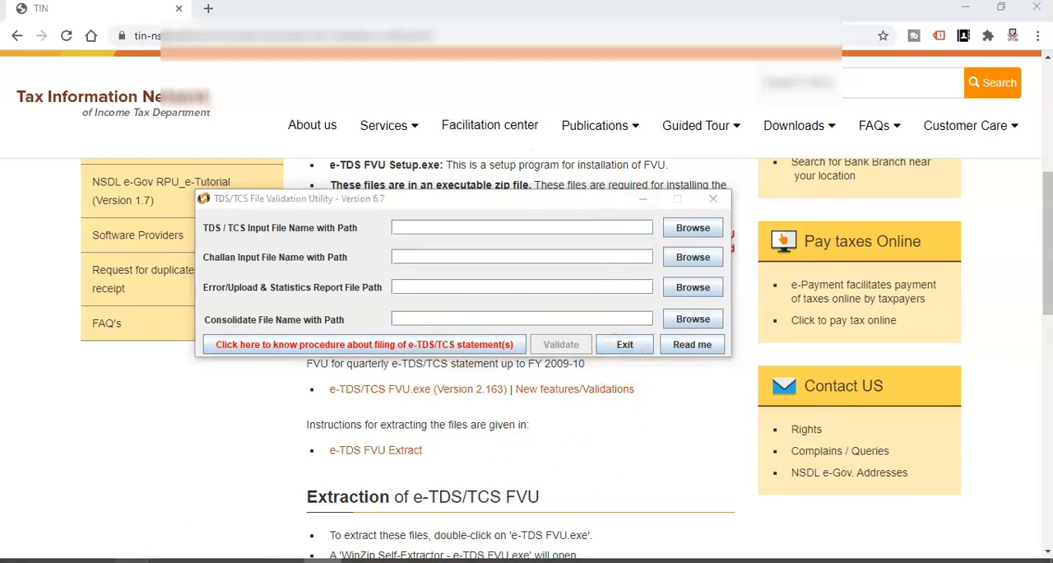
left_click(375, 494)
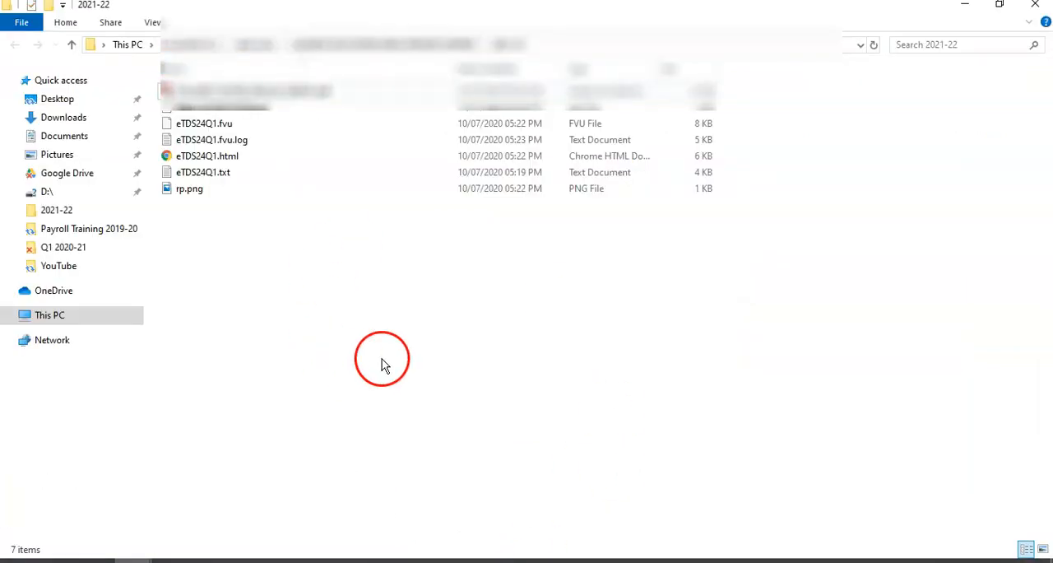
left_click(226, 91)
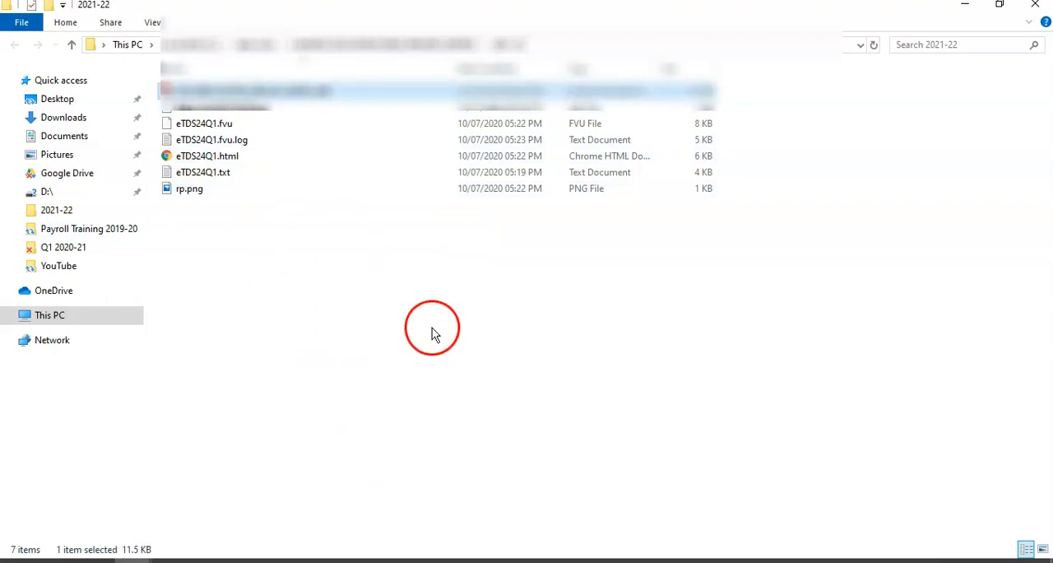